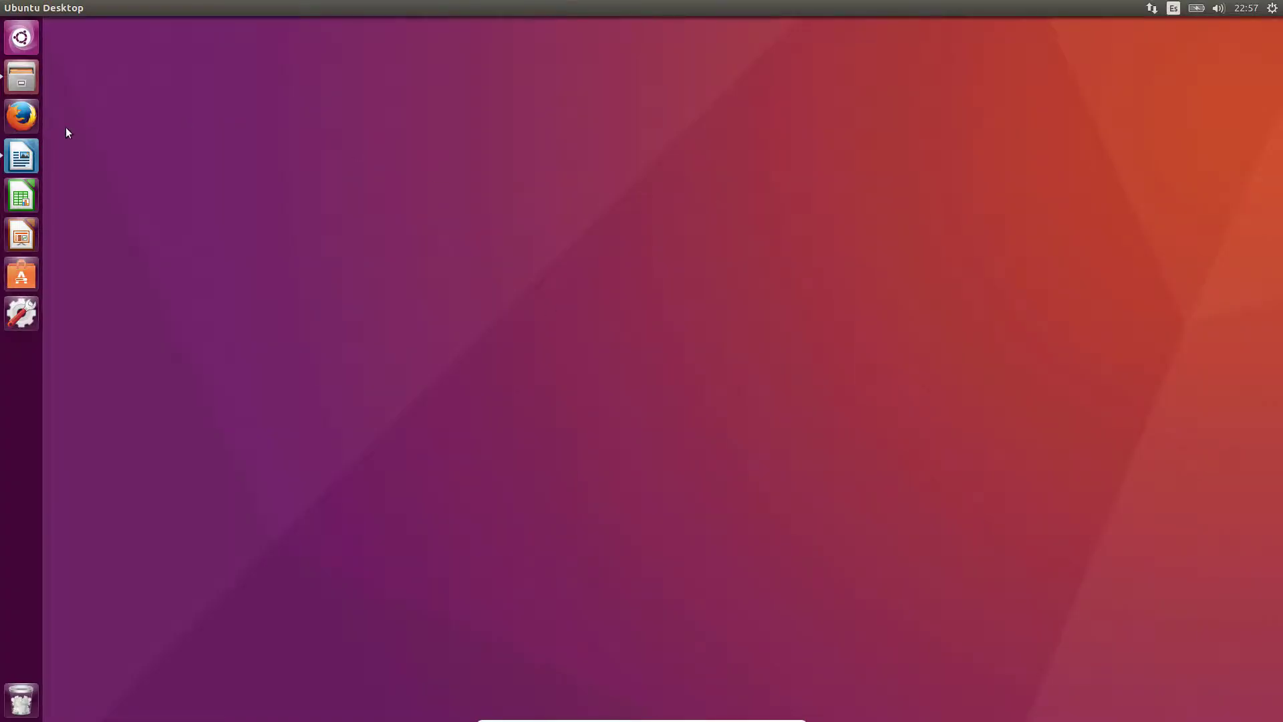
Launch Firefox and load the nublado.org Cloudy wiki from the address bar entry 'nublado.org'
left_click(26, 119)
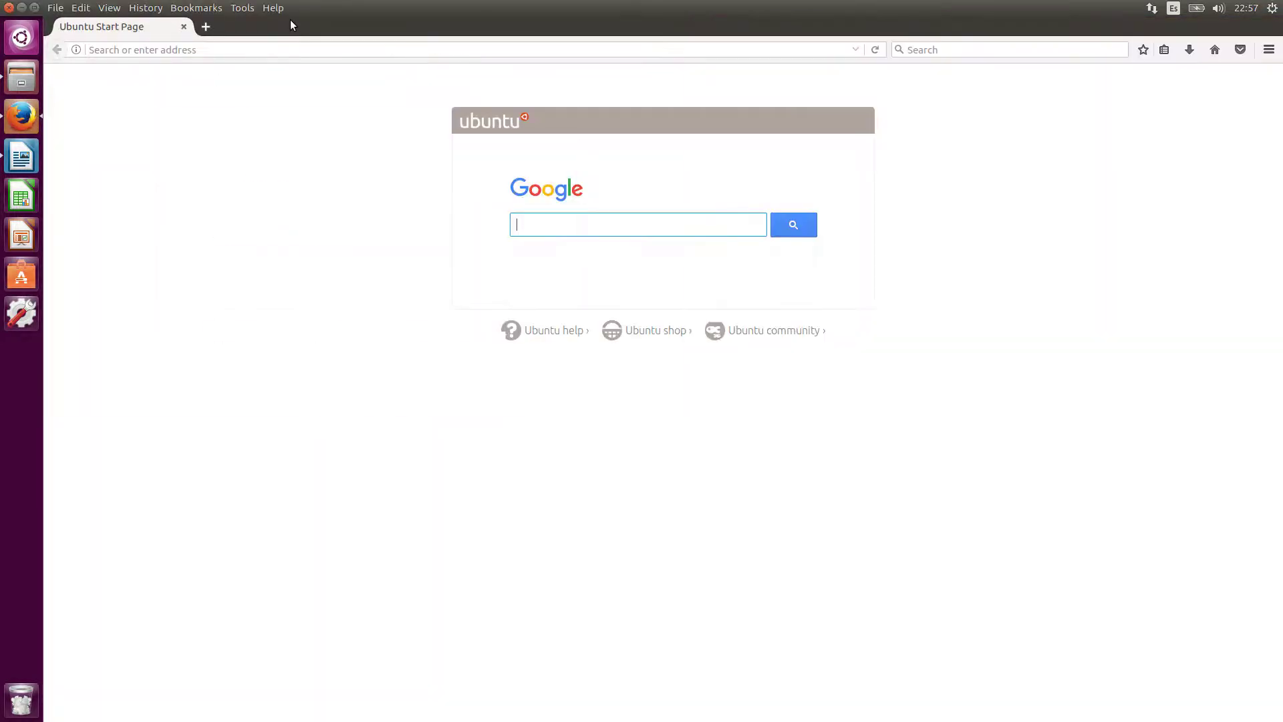
left_click(247, 45)
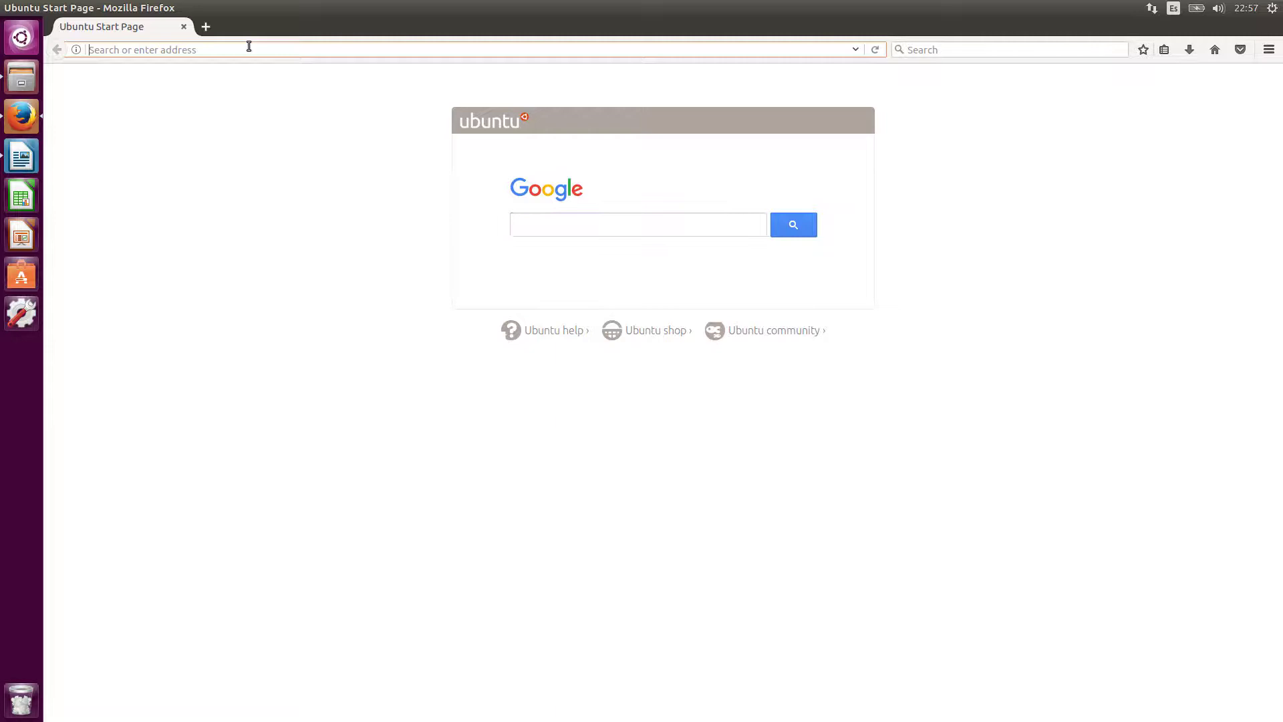
type("nublado.org/")
key("Return")
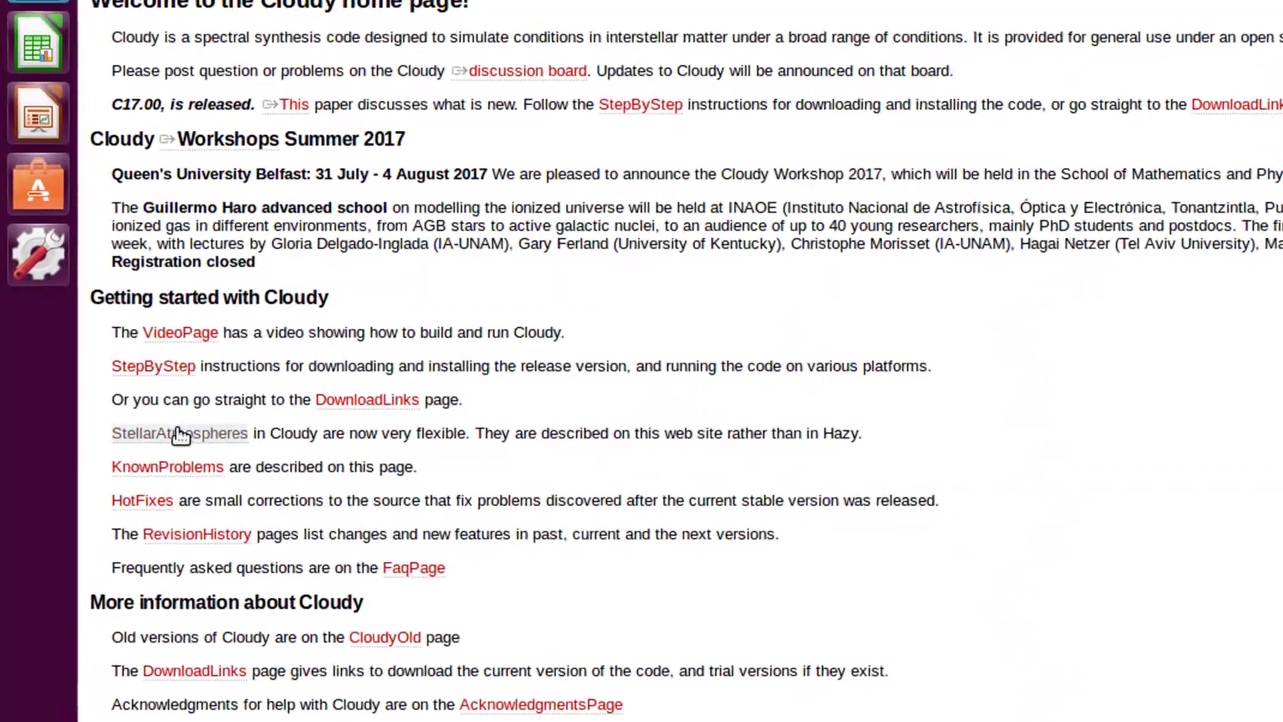
Open the StellarAtmospheres page and scroll down to the Installing PopStar grids section
left_click(137, 421)
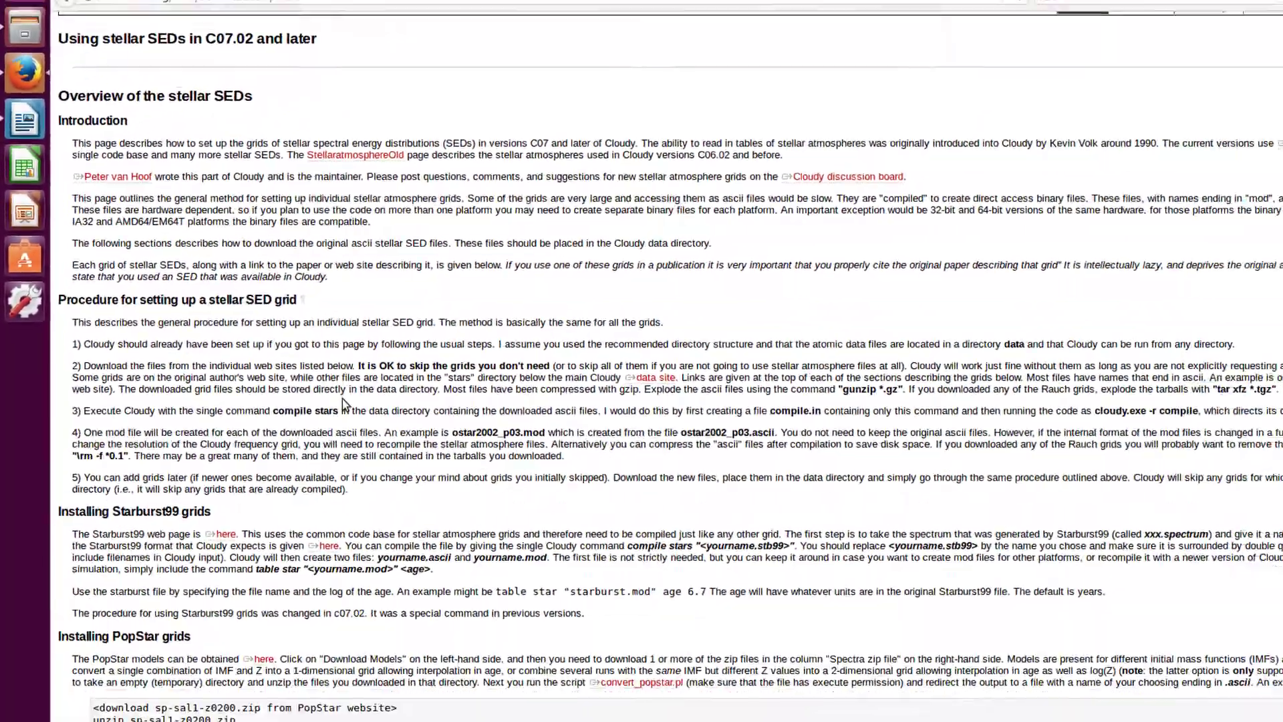
scroll(298, 400, "down", 2)
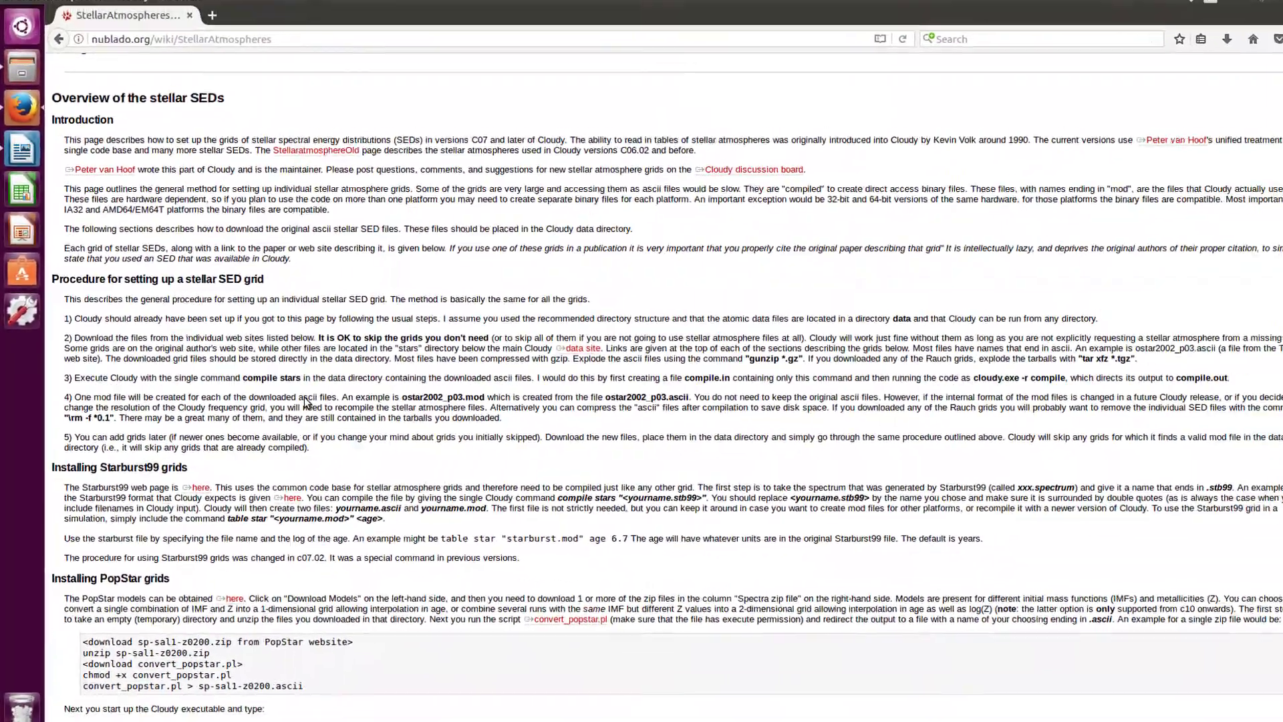
scroll(297, 401, "down", 2)
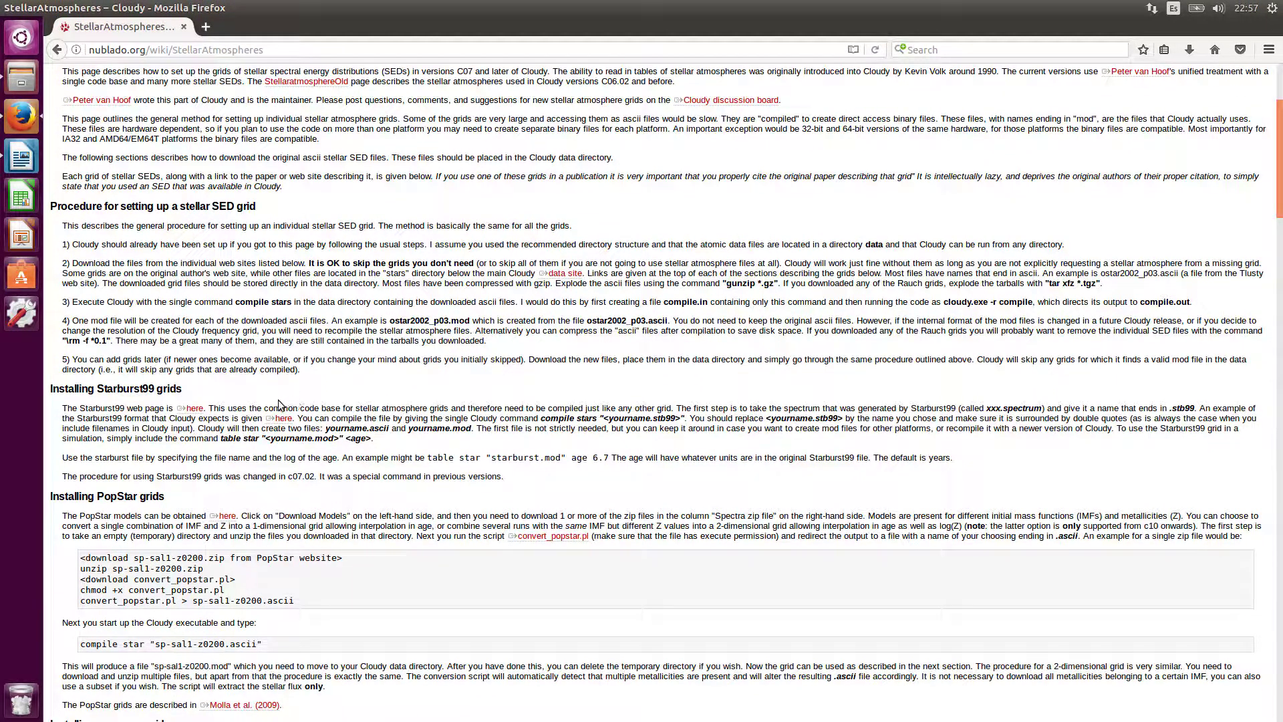
scroll(164, 407, "down", 9)
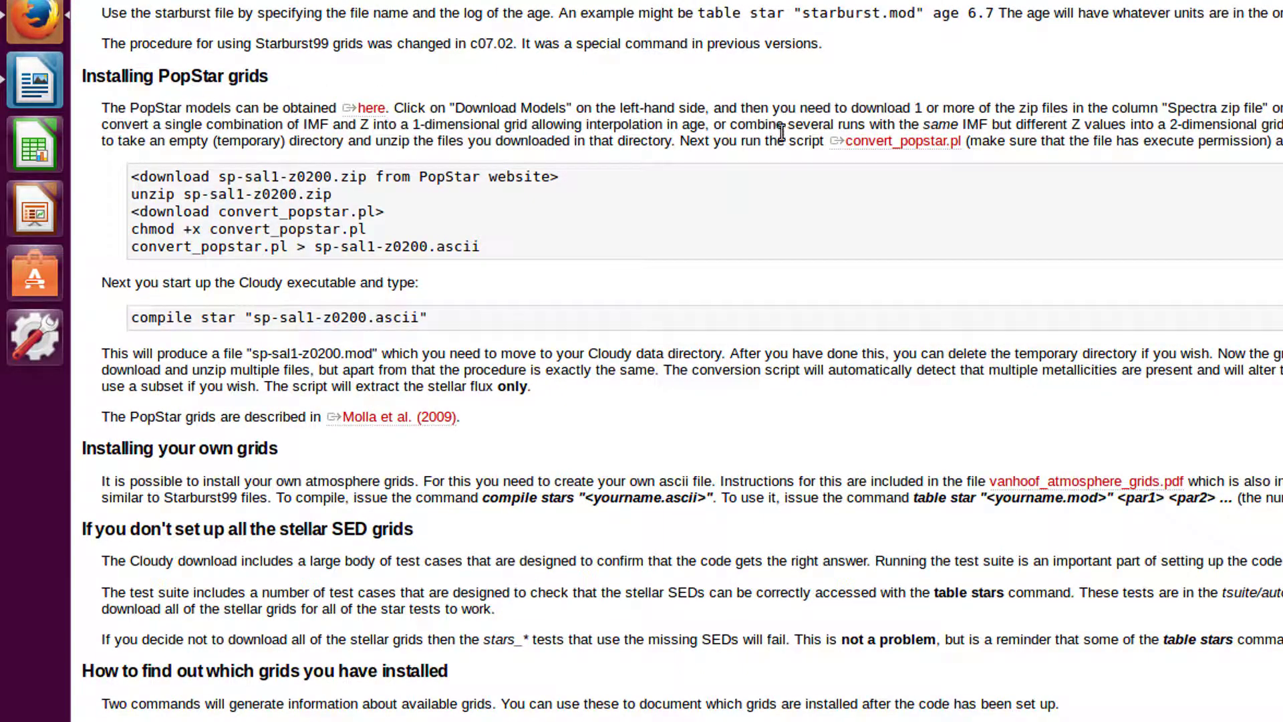
Save the convert_popstar.pl link target into Downloads with Save Link As
right_click(873, 151)
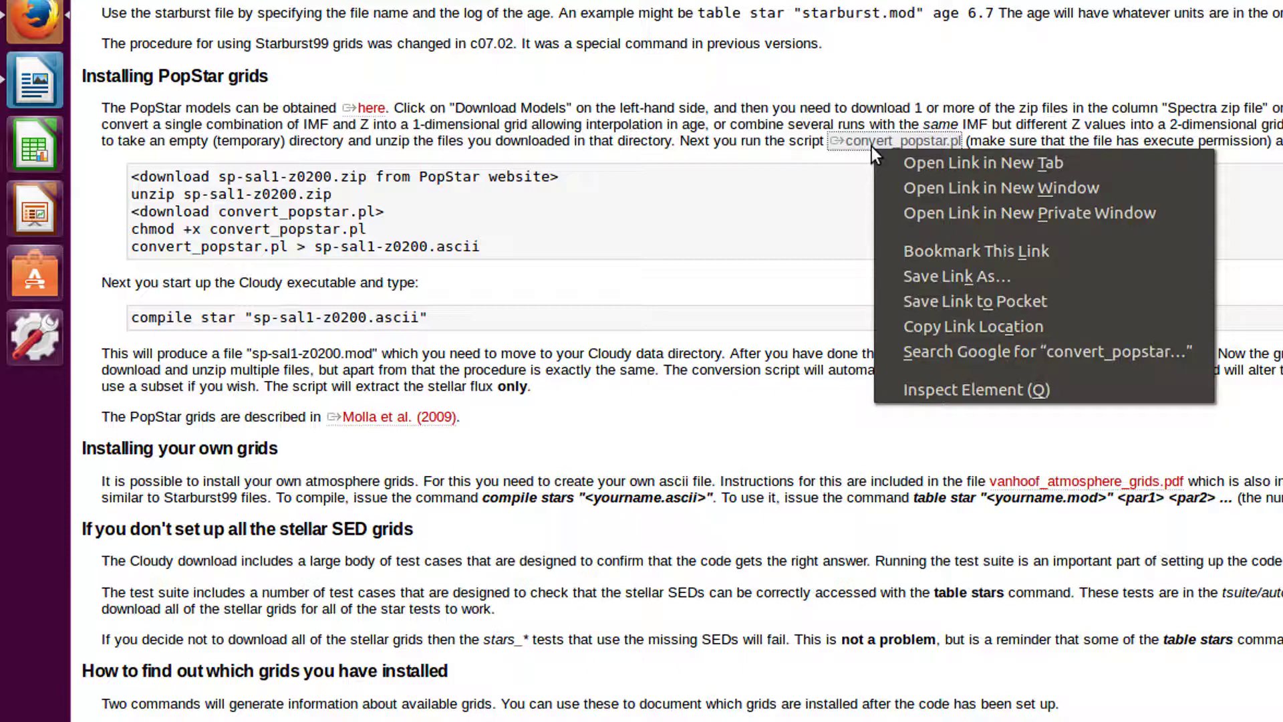
left_click(992, 274)
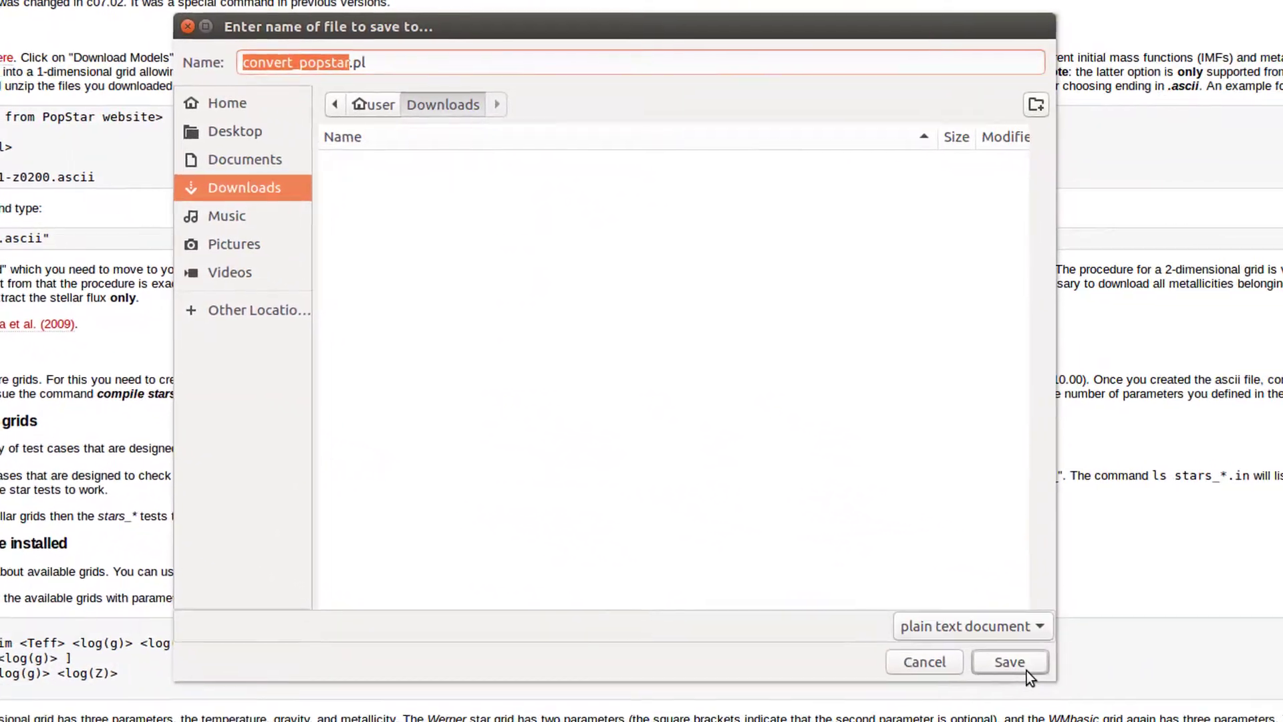
left_click(1022, 666)
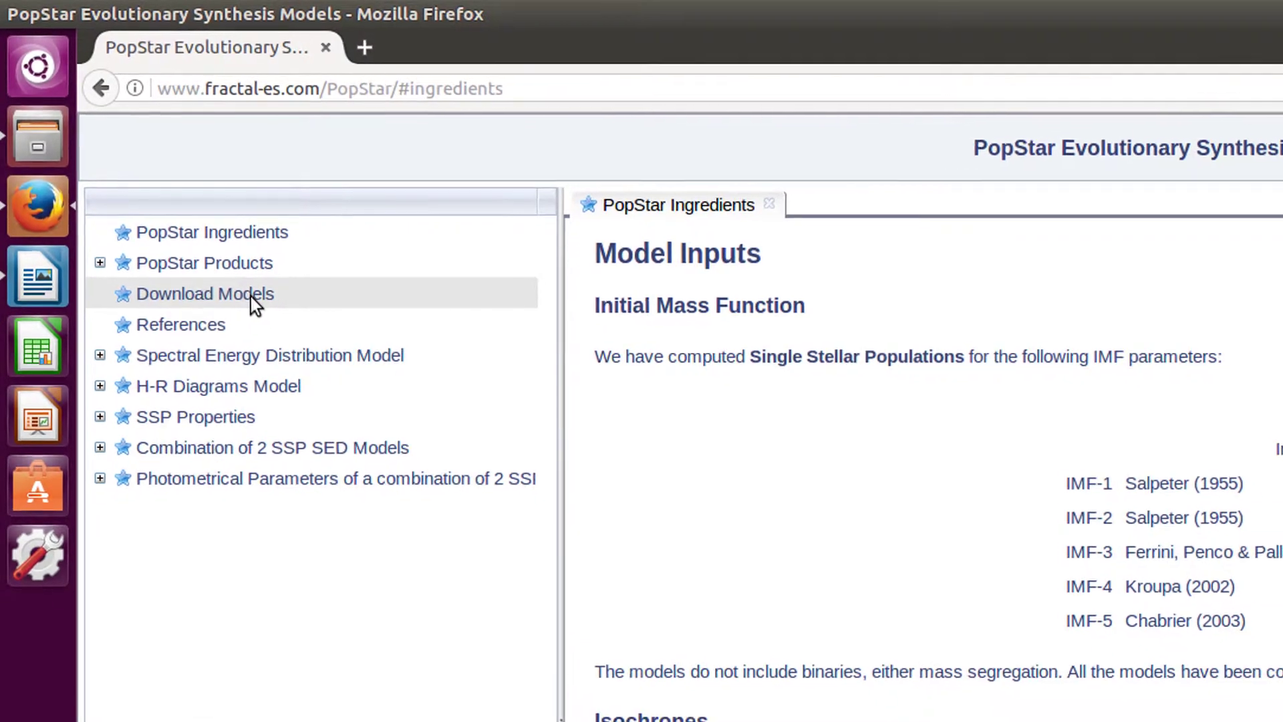
Open Download Models from the PopStar site's left-hand tree to show the models table
left_click(258, 306)
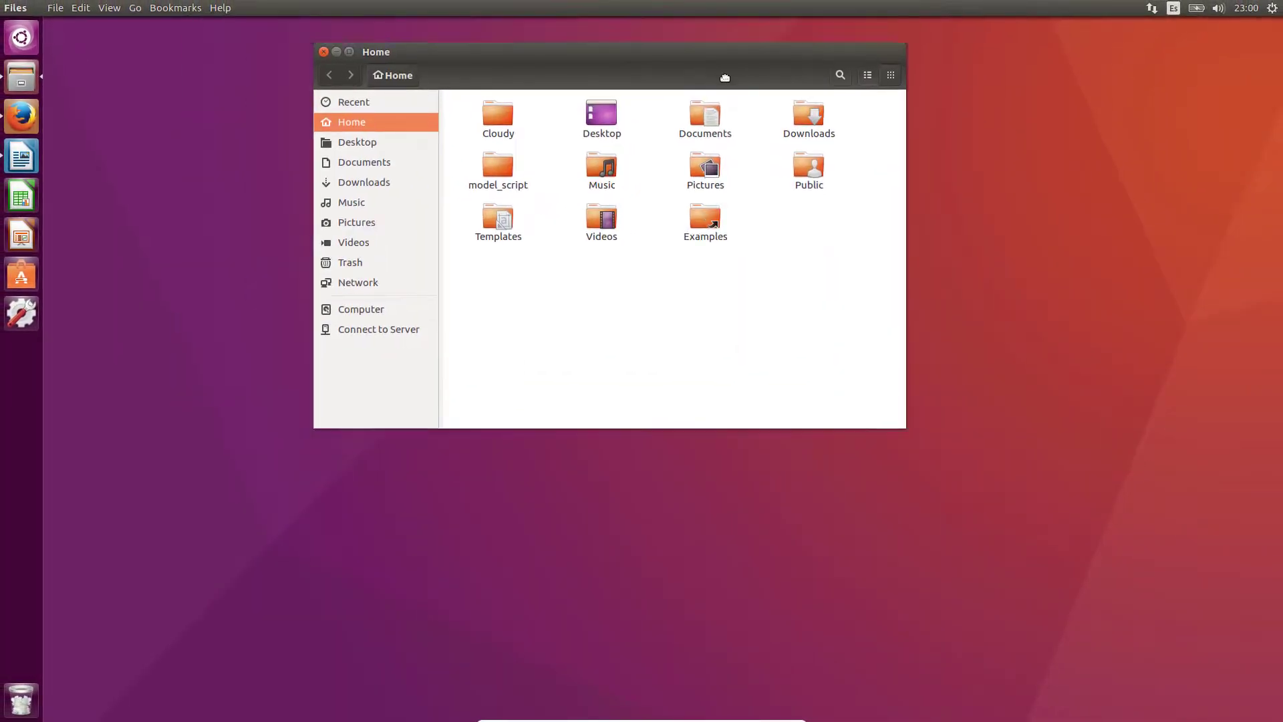
Open Downloads in Files to show the sp-sal1 zips and spneb_sal files, then start a terminal
left_click_drag(725, 78, 944, 83)
double_click(1086, 129)
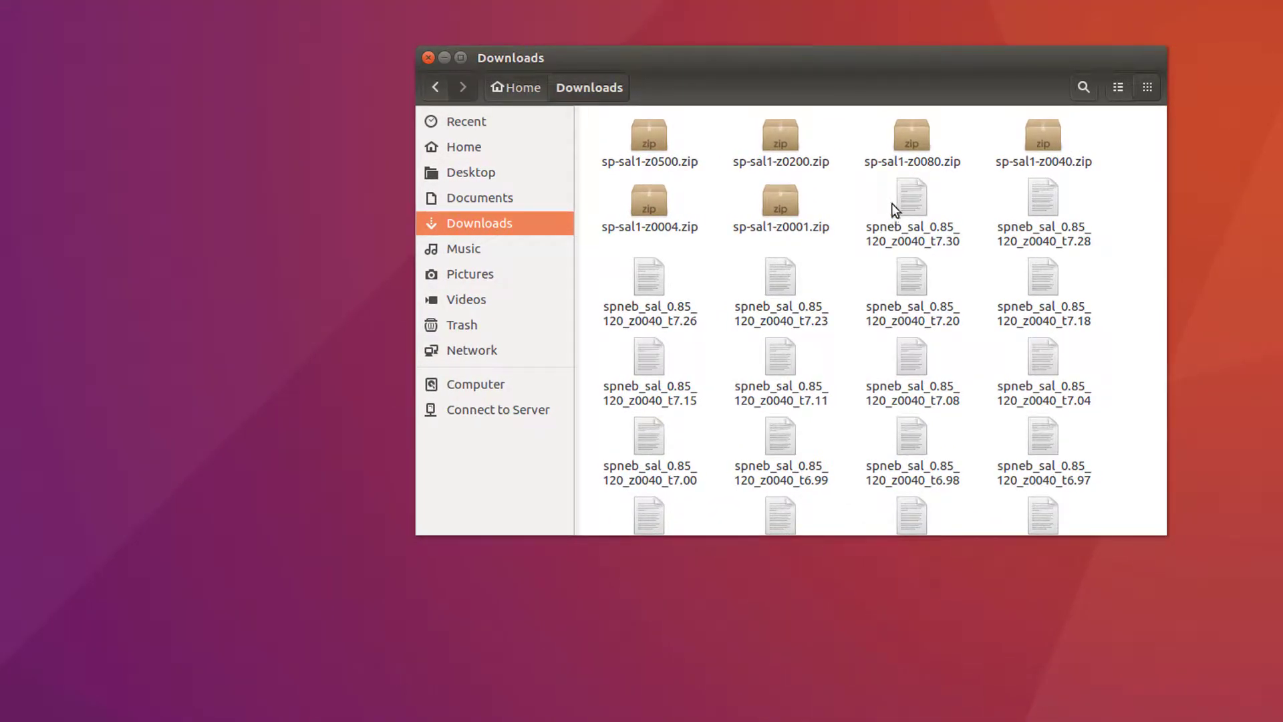
left_click_drag(920, 58, 998, 39)
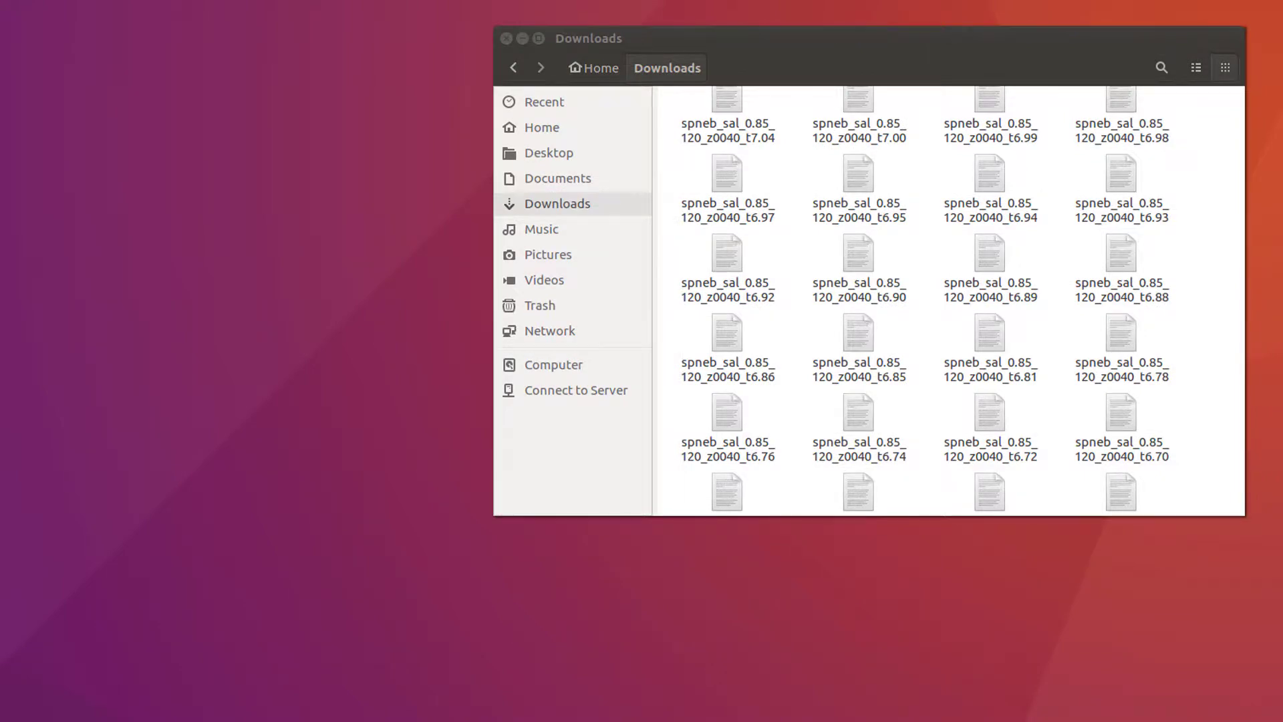
key("ctrl+alt+t")
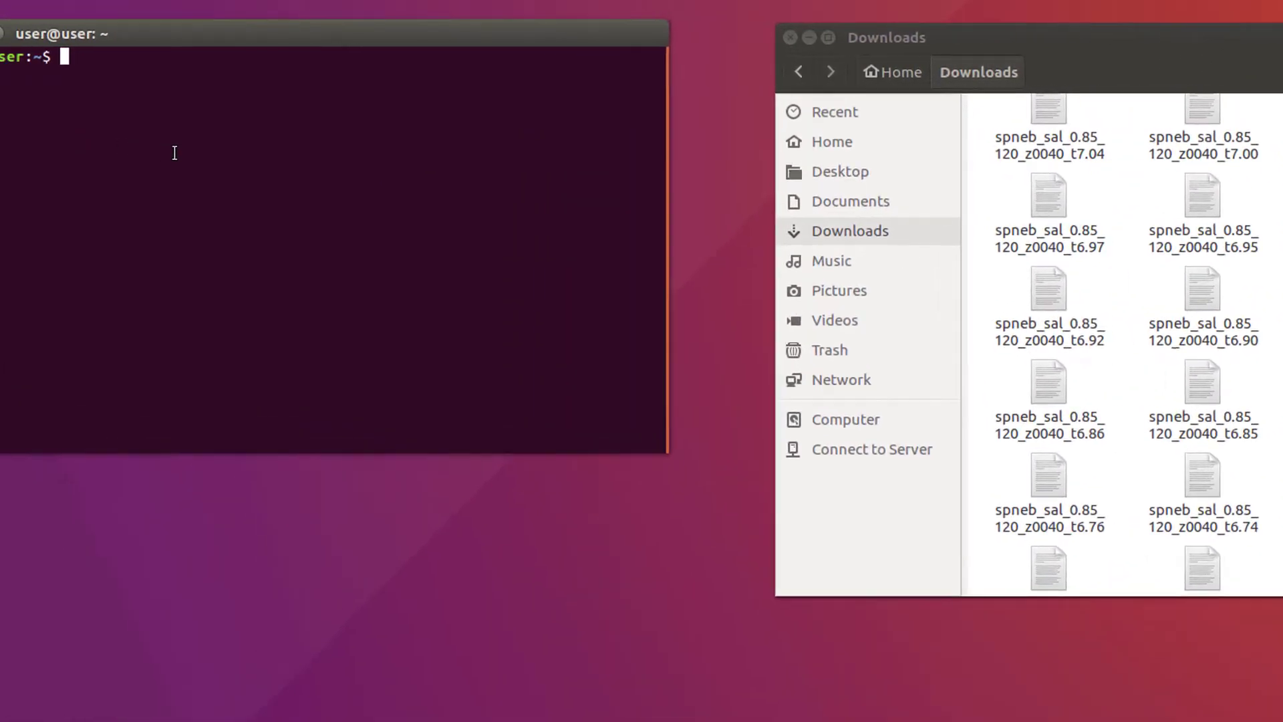
Change into Downloads and make convert_popstar.pl executable with chmod +x
type("cd Down")
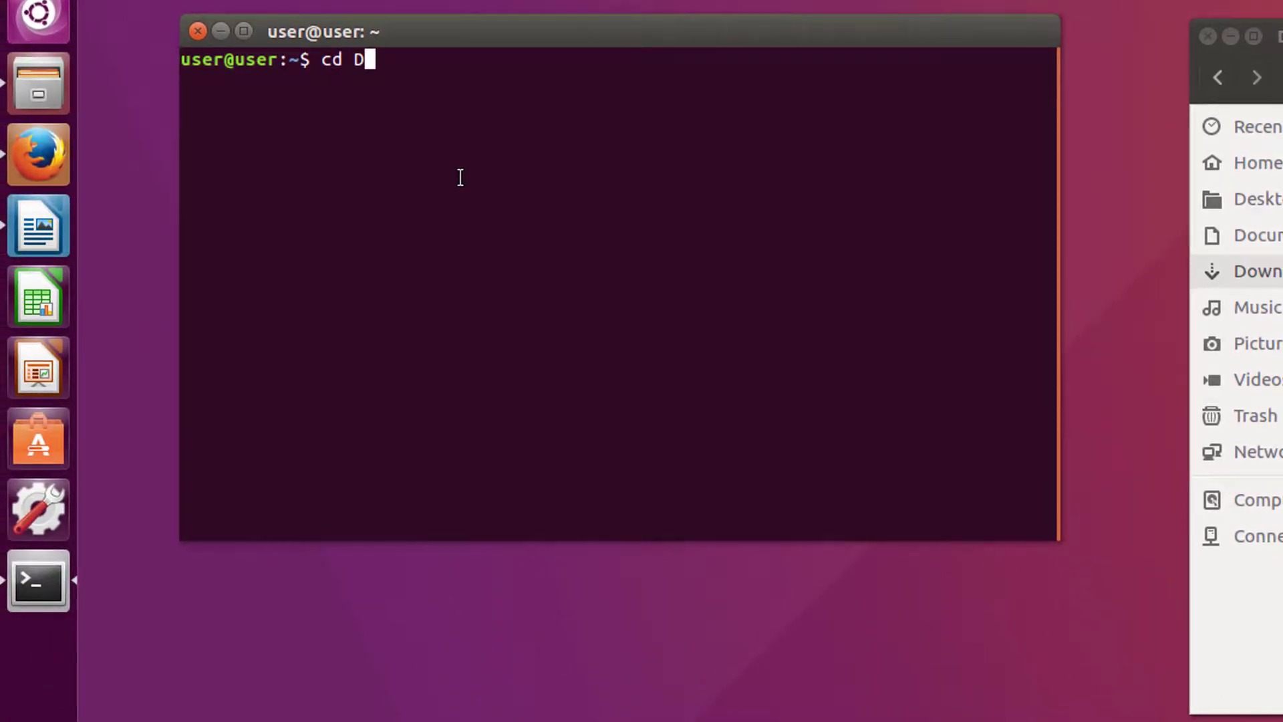
key("Tab")
key("Return")
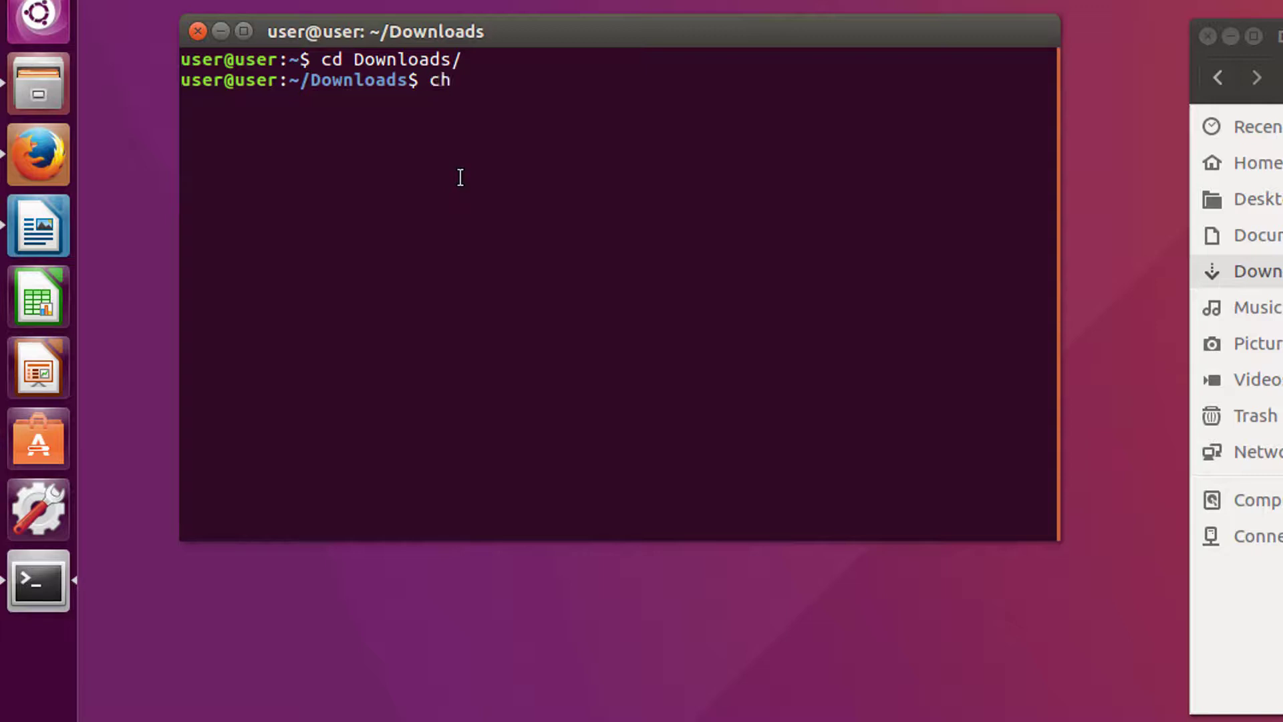
type("o")
key("BackSpace")
type("mod +x ")
type("conv")
key("Tab")
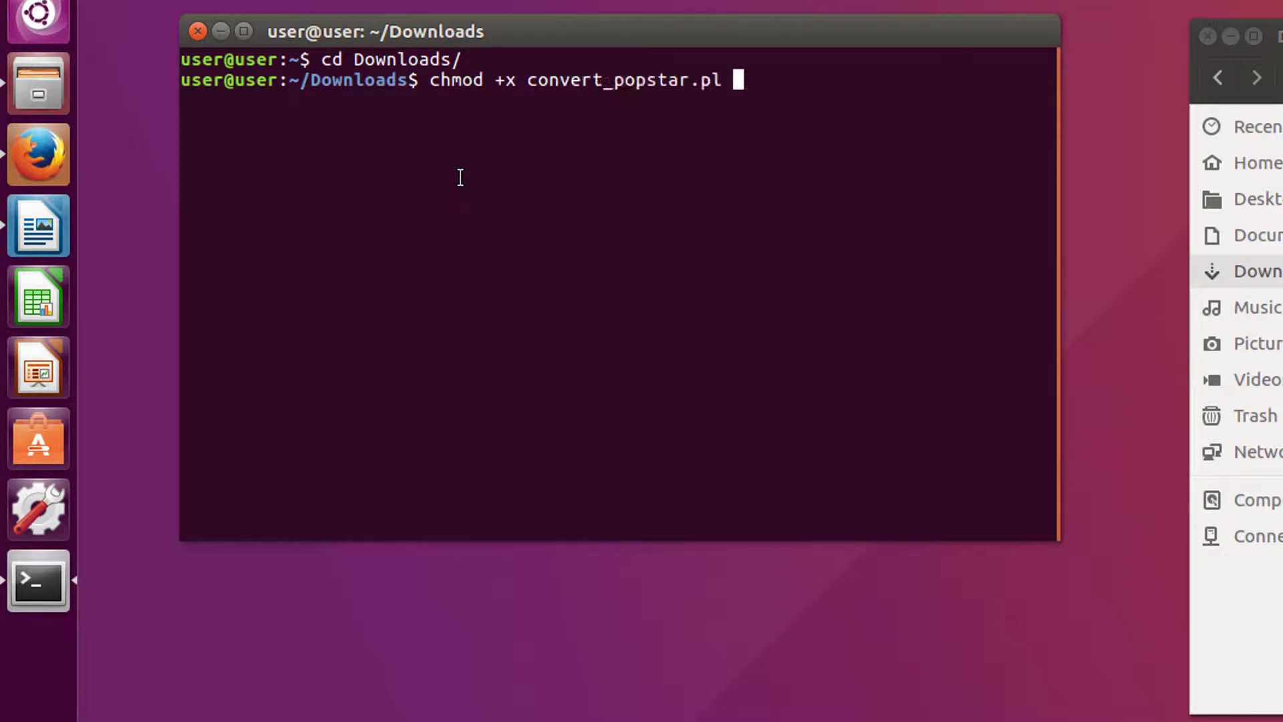
key("Return")
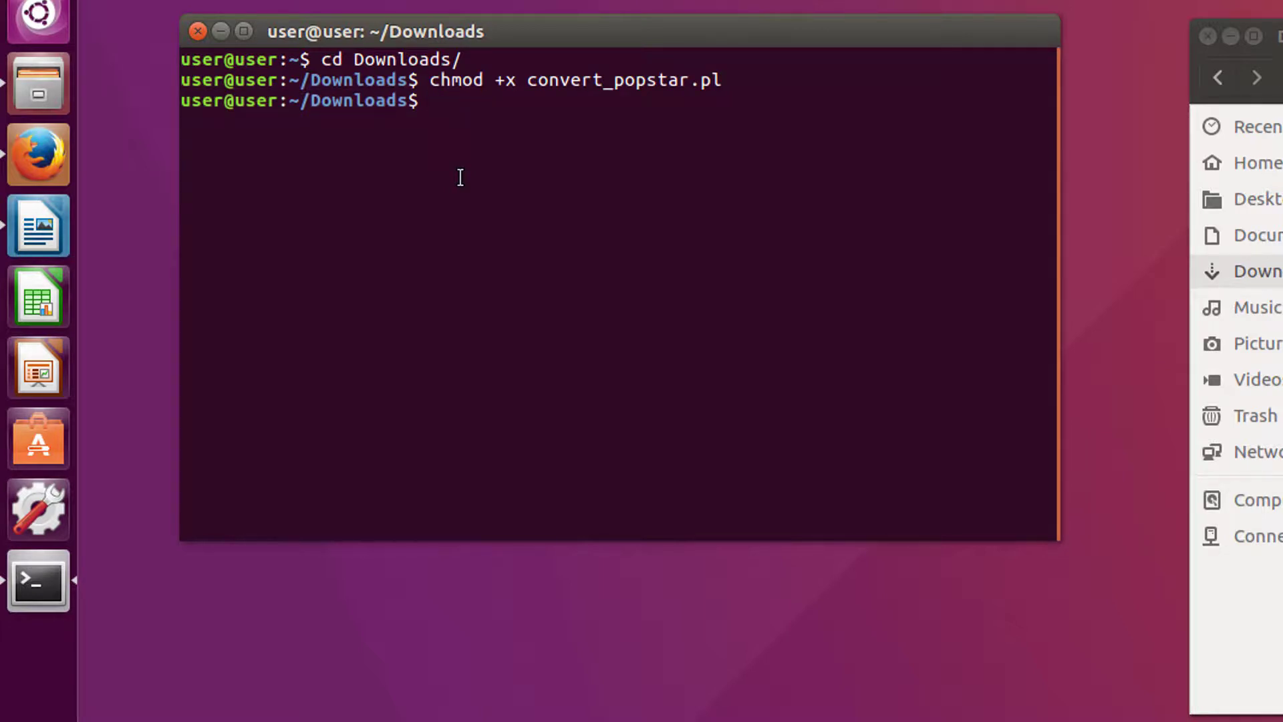
List con* files, then run ./convert_popstar.pl redirecting output to Popstar_SalpeterHighMass_zAll.ascii
type("ls con")
type("*")
key("Return")
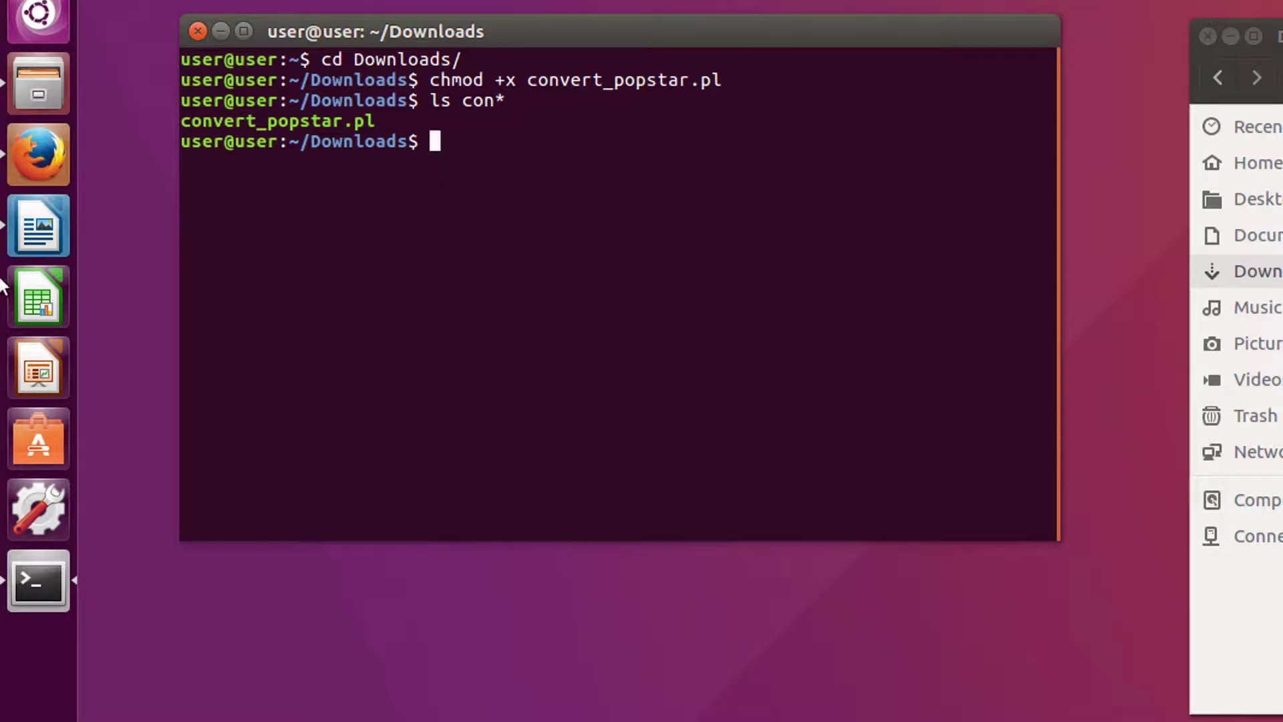
type("./convert_popstar.pl > Popstar_SalpeterHighMass_zAll.ascii")
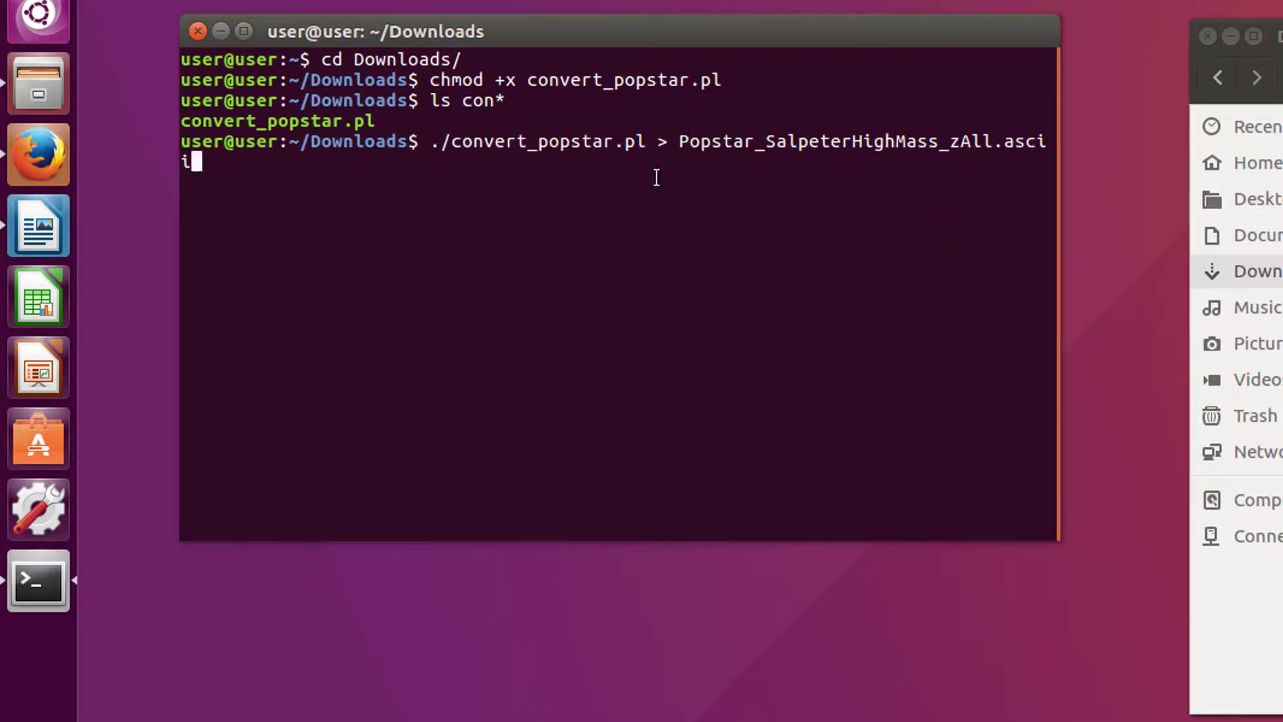
key("Return")
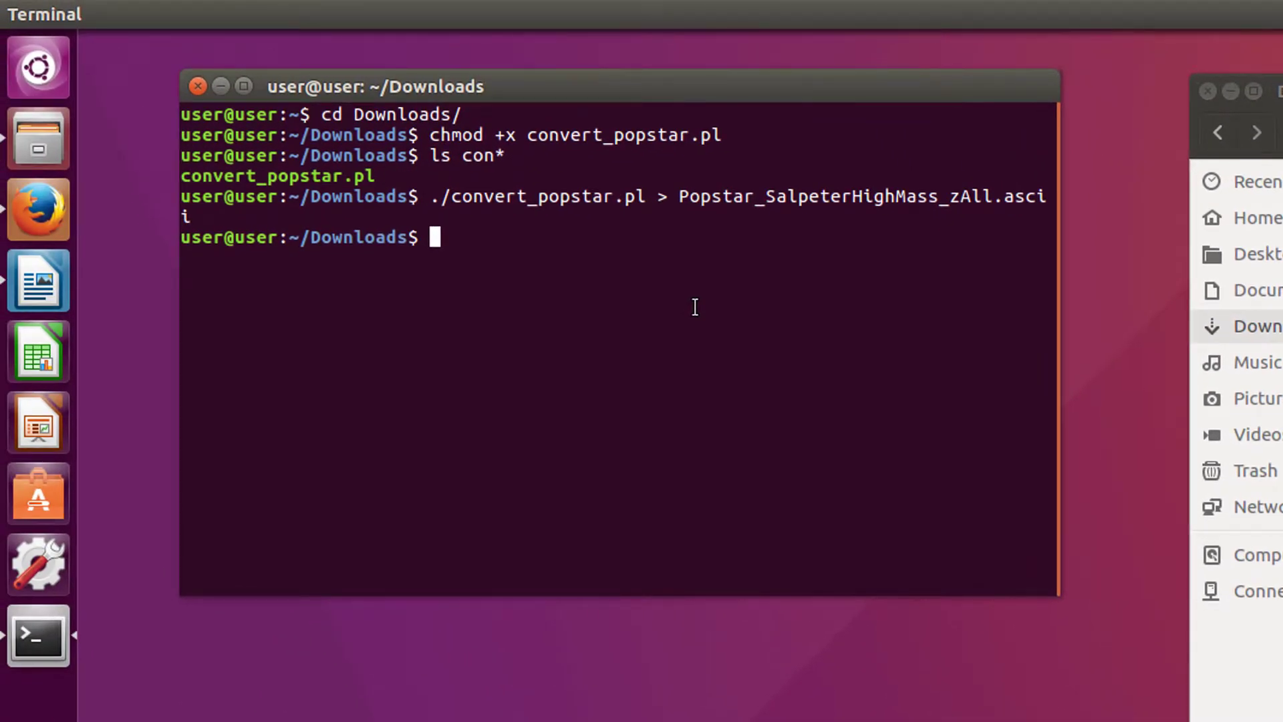
Start /home/user/Cloudy/source/cloudy.exe and submit compile star "Popstar_SalpeterHighMass_zAll.ascii"
type("/hombe")
key("BackSpace")
key("BackSpace")
type("e")
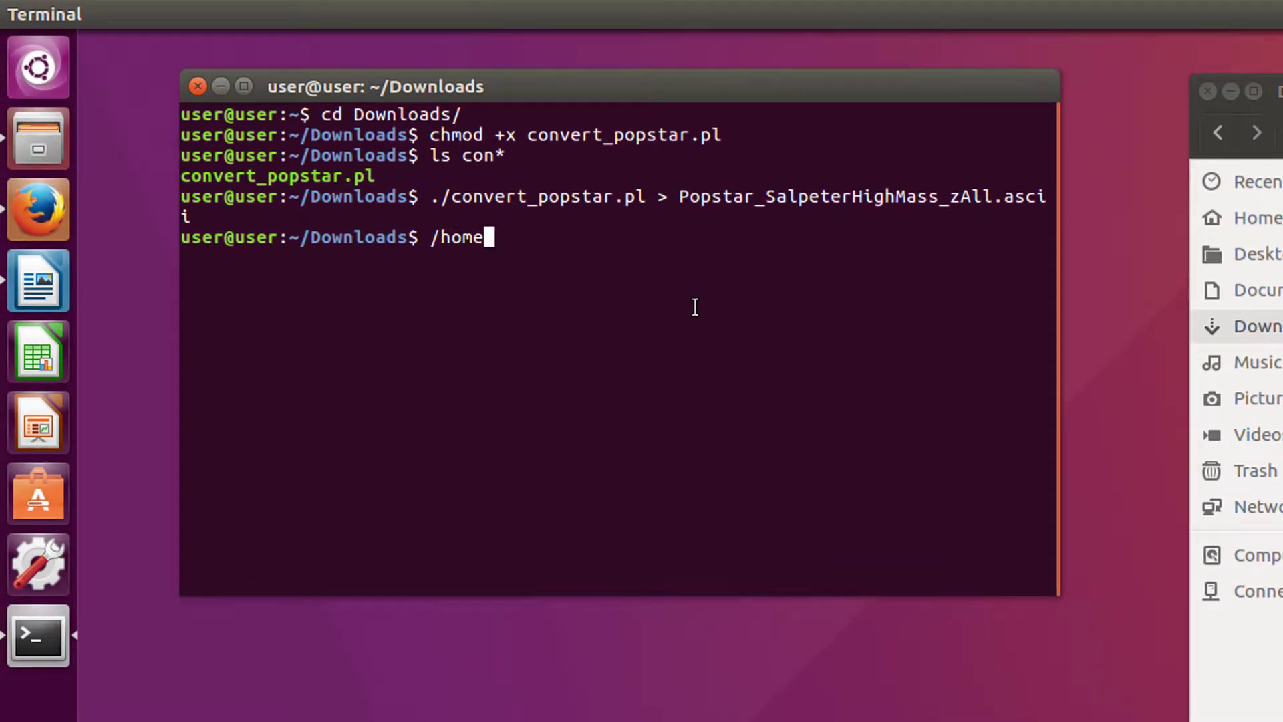
type("/")
type("user/C")
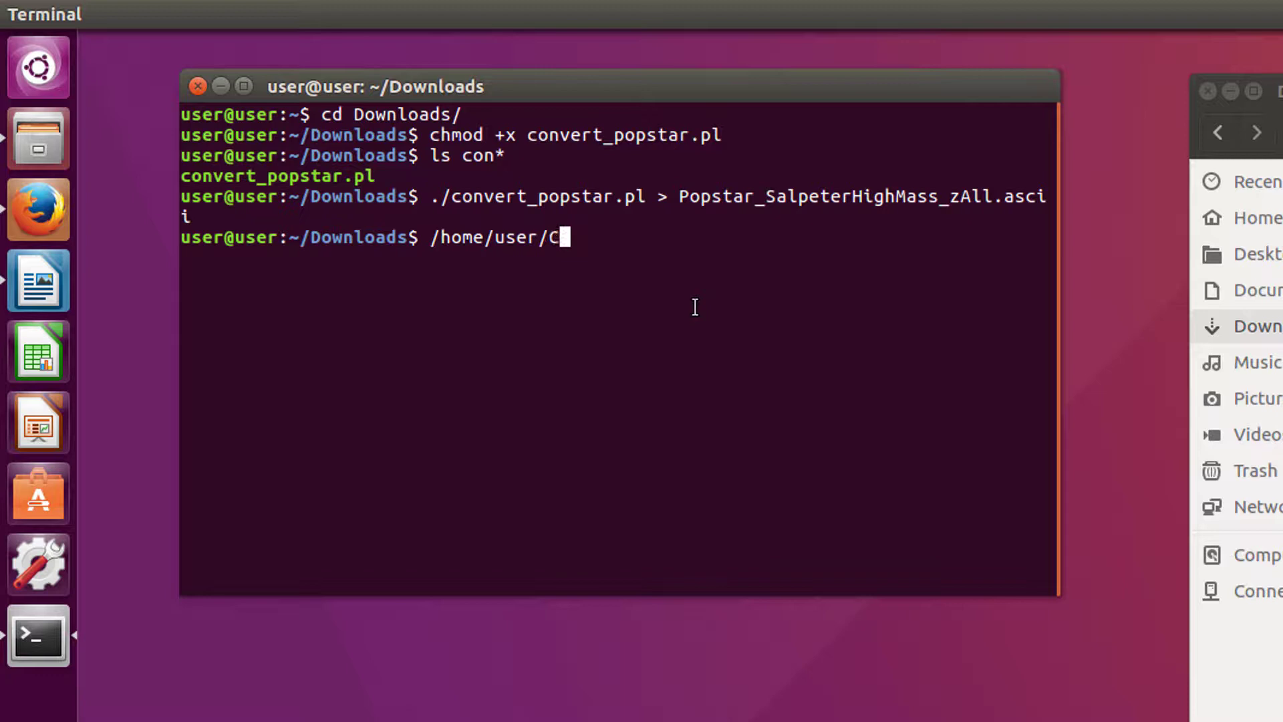
type("loudy/sourc")
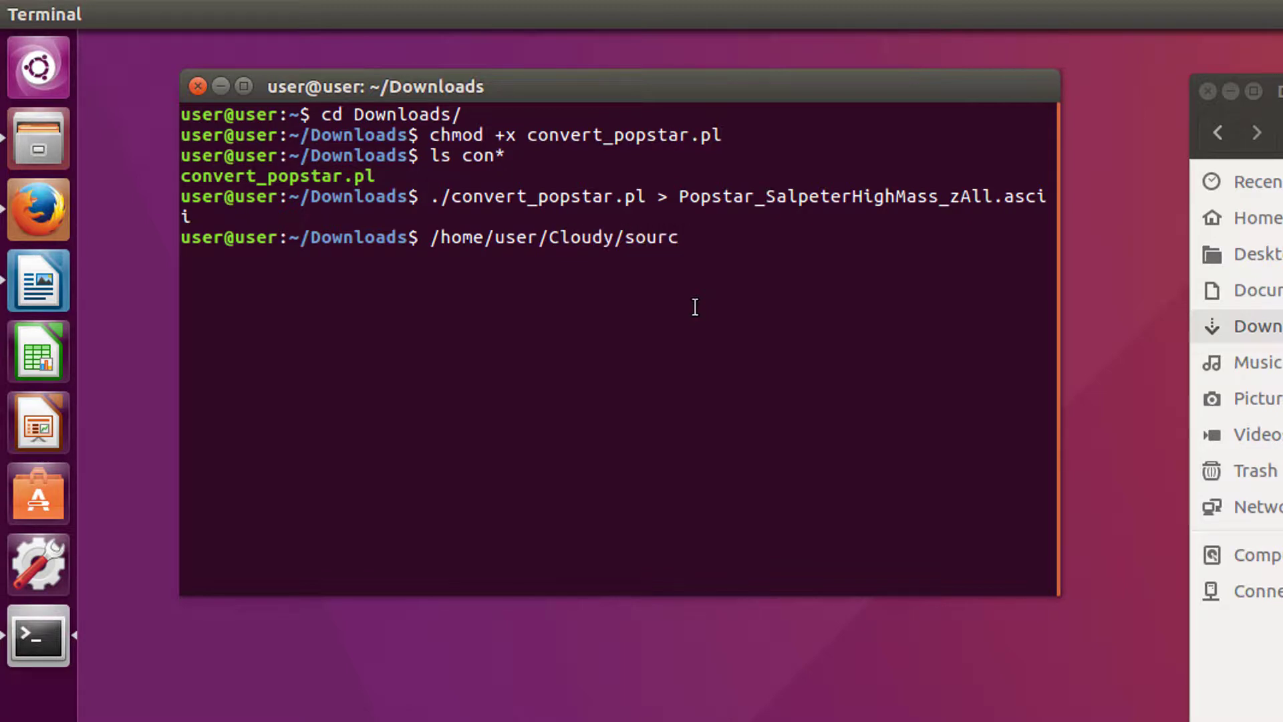
type("e/cloudy.exe")
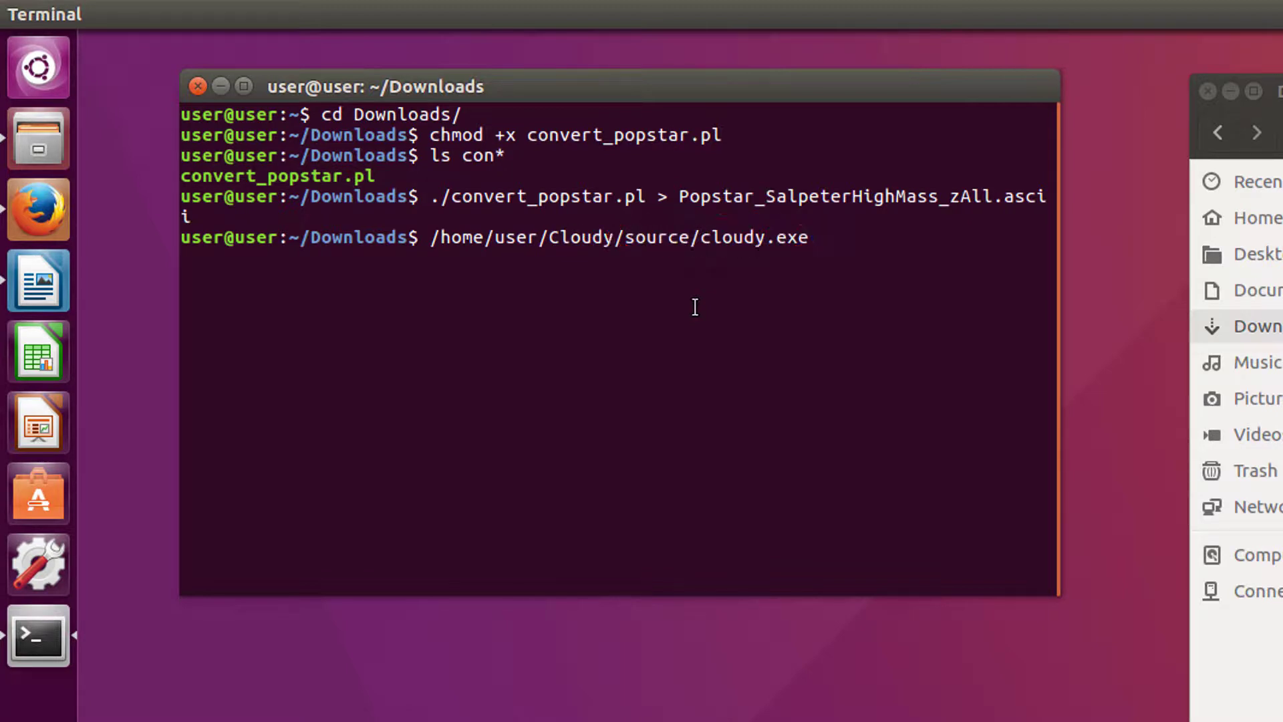
key("Return")
left_click(27, 297)
middle_click(680, 463)
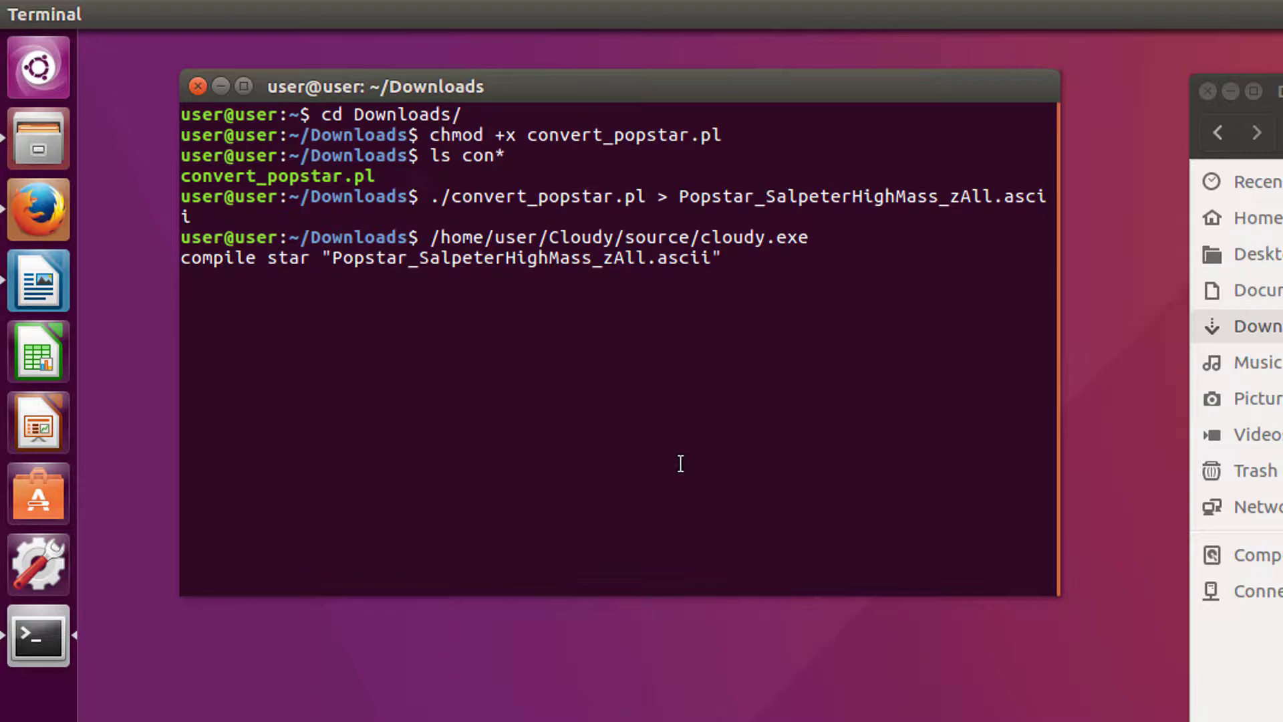
key("Return")
key("Return")
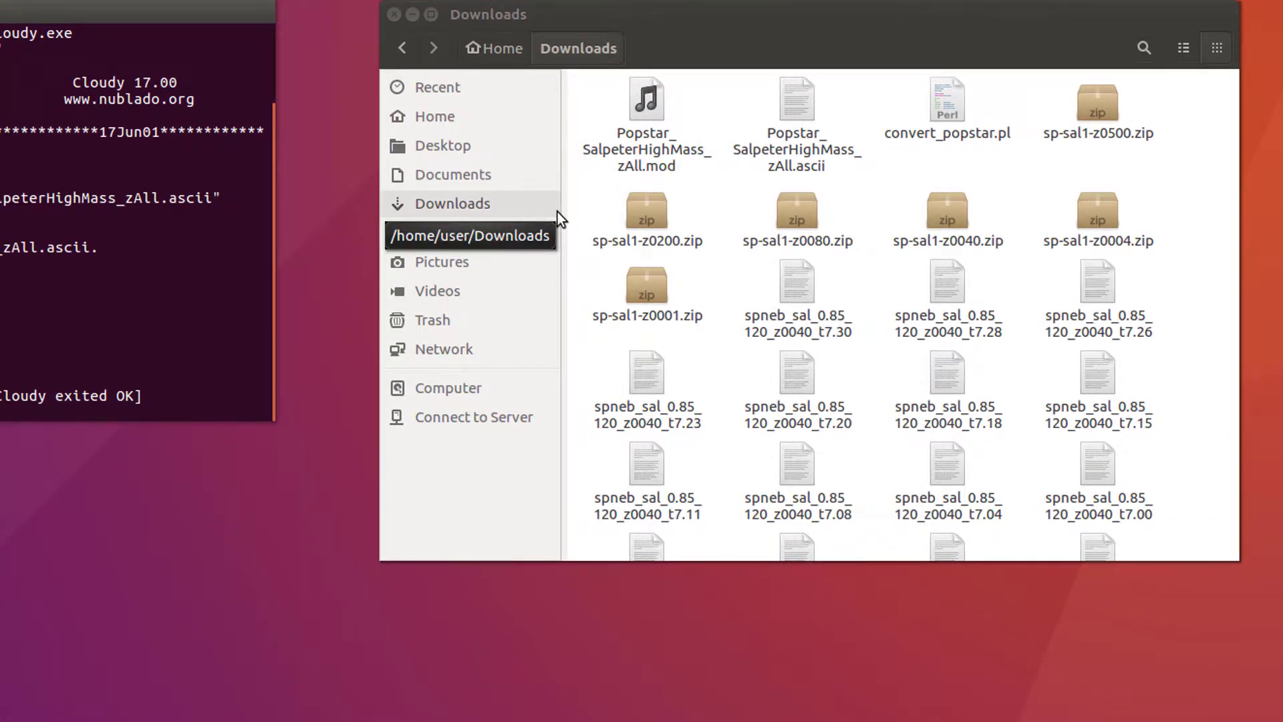
Place Popstar_SalpeterHighMass_zAll.mod into Home > Cloudy > data, then go back to Home
left_click(651, 127)
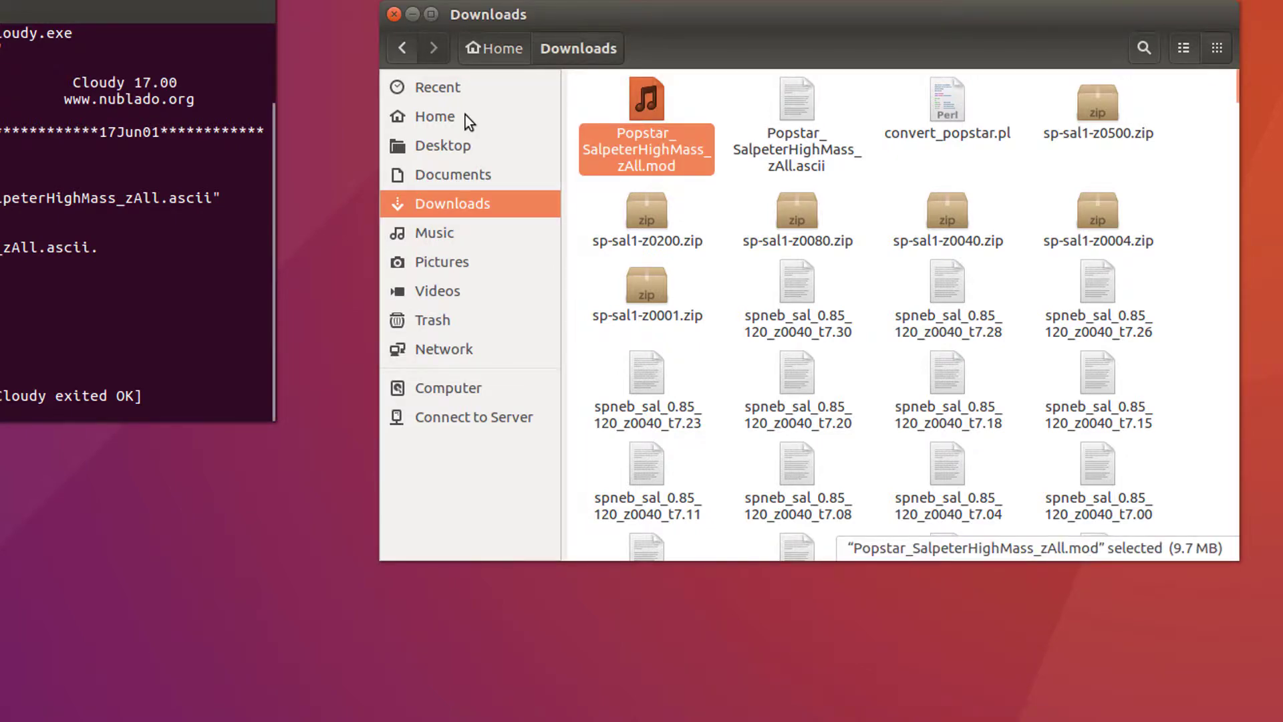
left_click(465, 115)
double_click(642, 105)
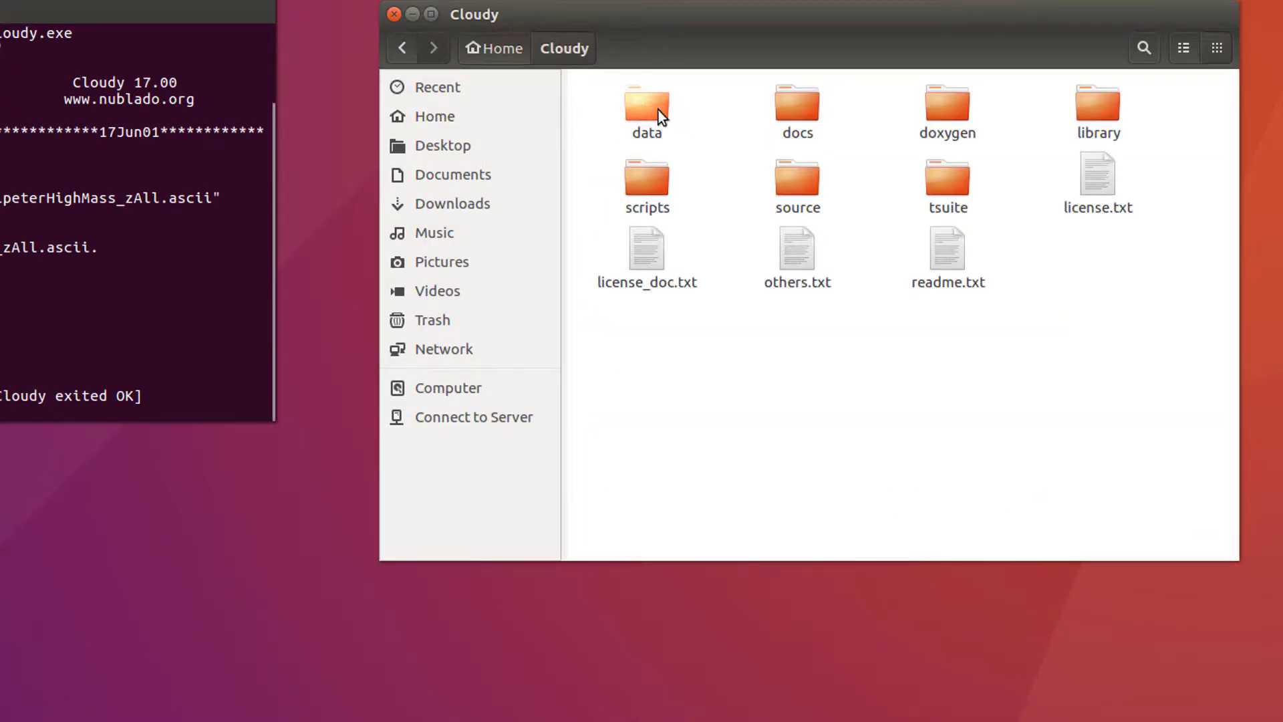
double_click(659, 110)
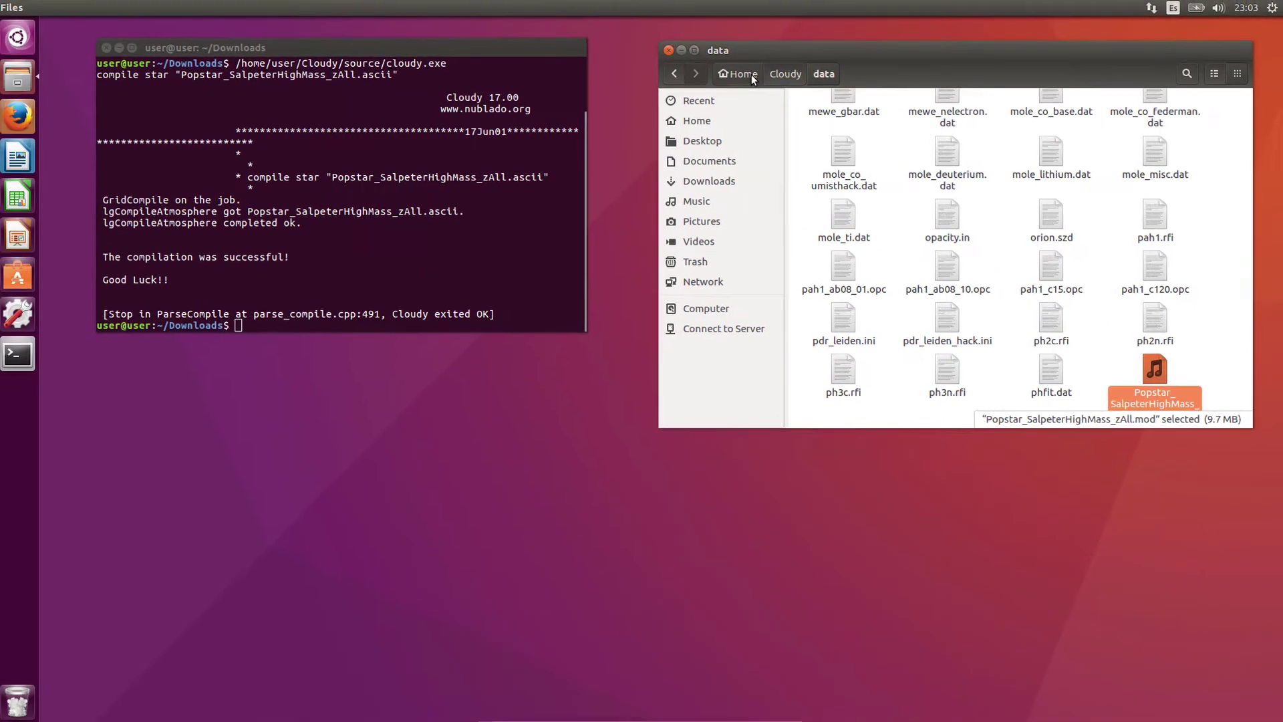
left_click(753, 79)
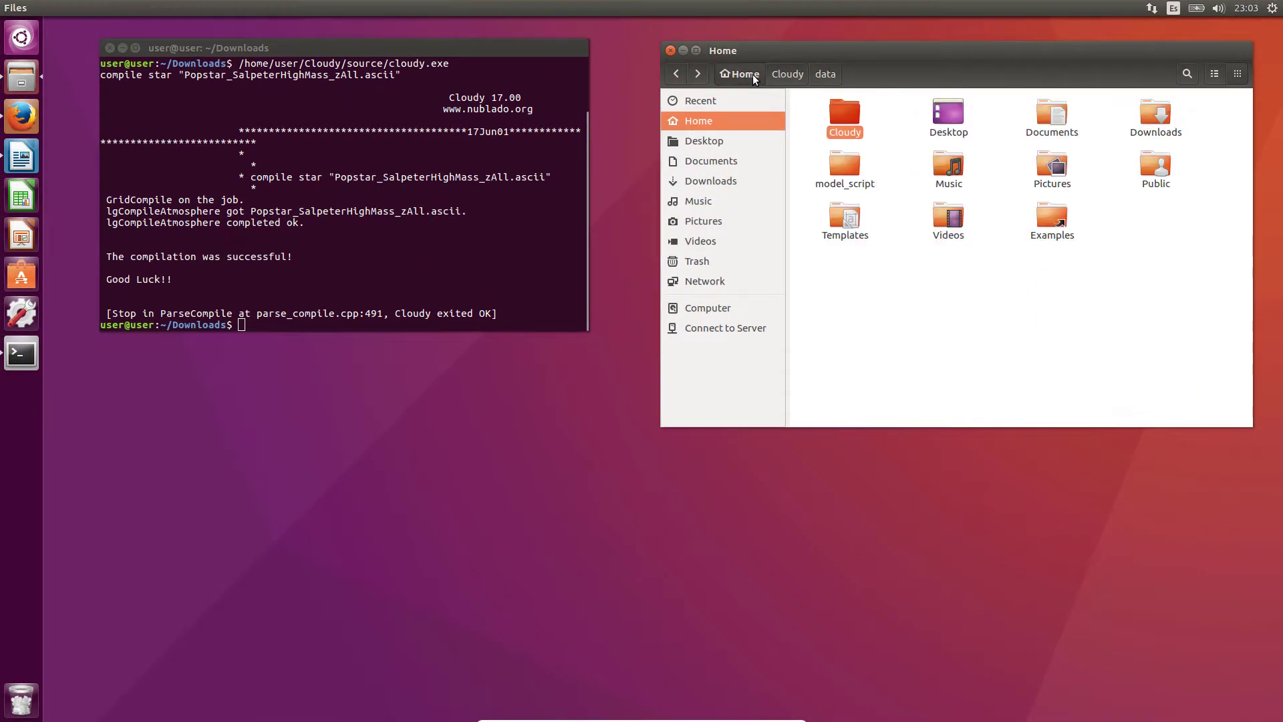
From model_script, open PopStar_model.in in gedit, then add S_Ar_test.lineslist as a second tab
double_click(851, 169)
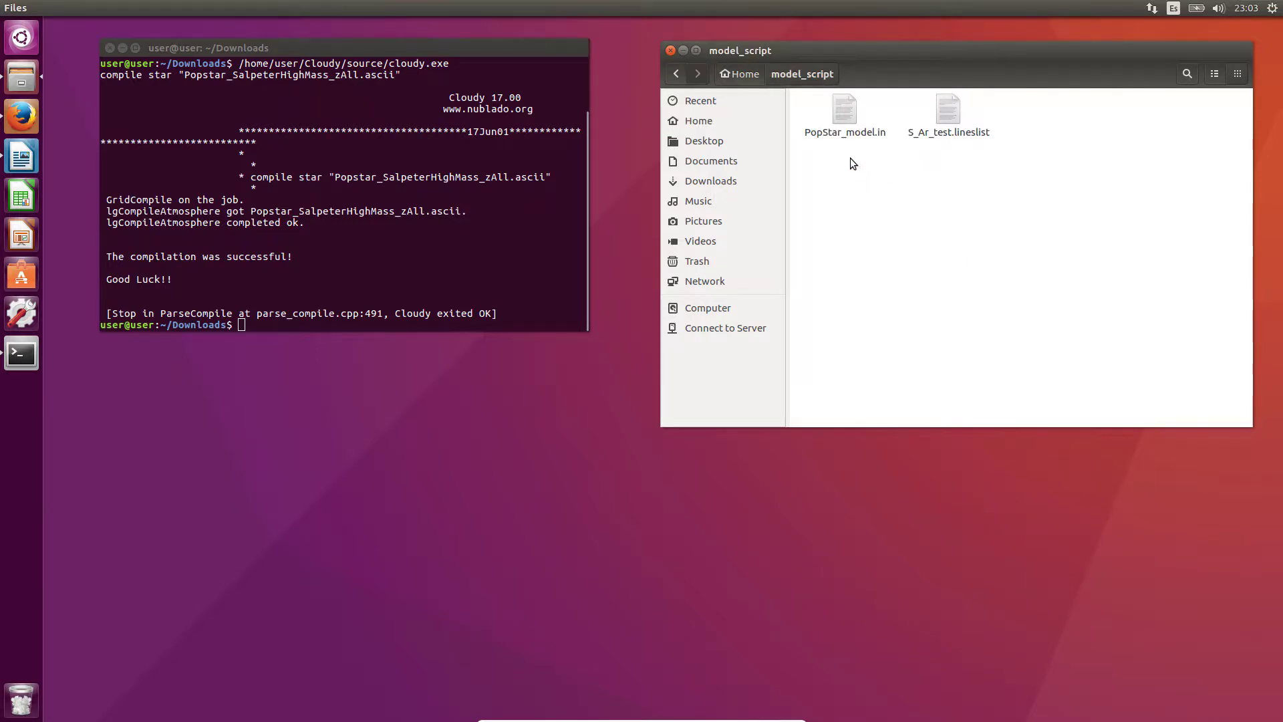
double_click(852, 122)
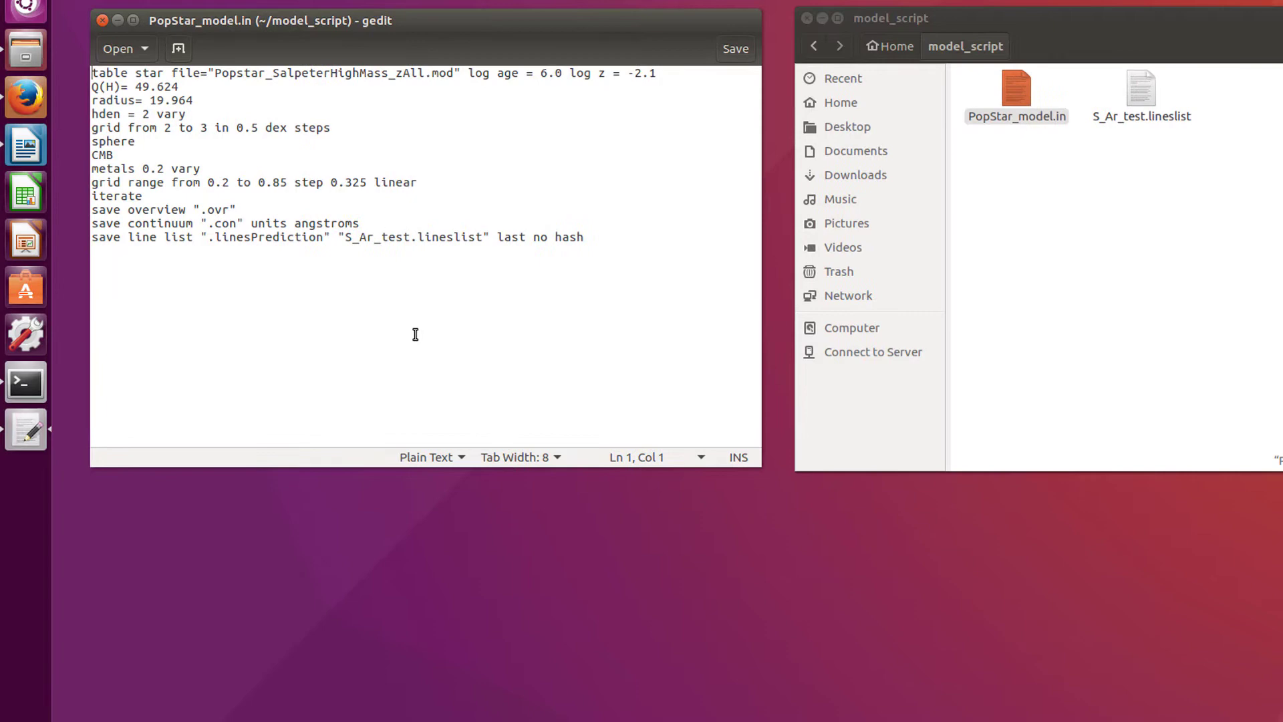
double_click(1132, 107)
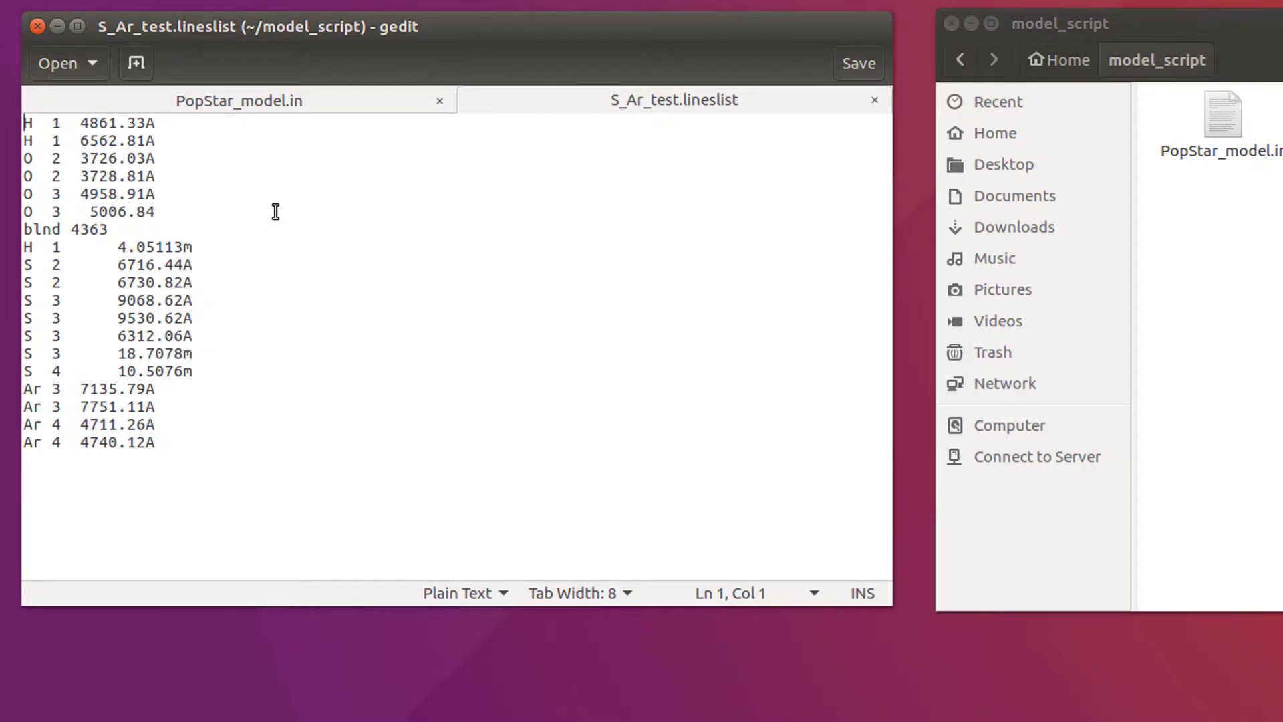
Review the commands in the PopStar_model.in tab, then minimize gedit
left_click(304, 106)
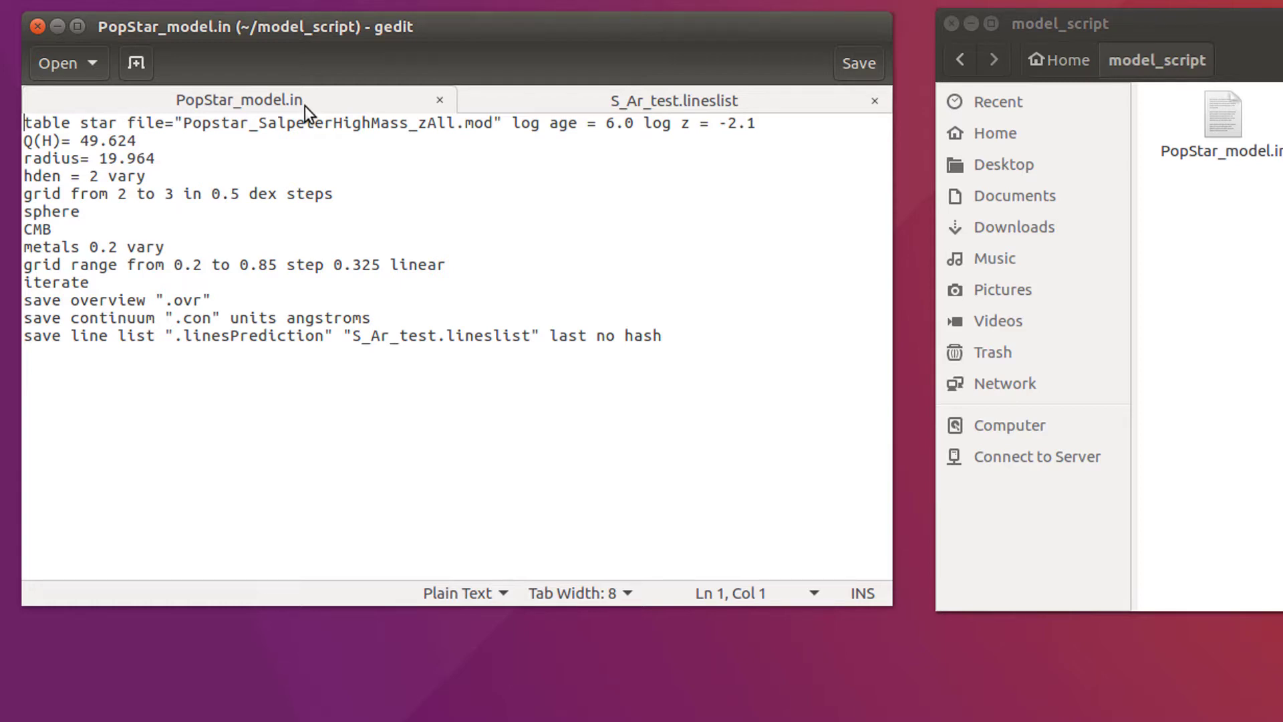
left_click(58, 28)
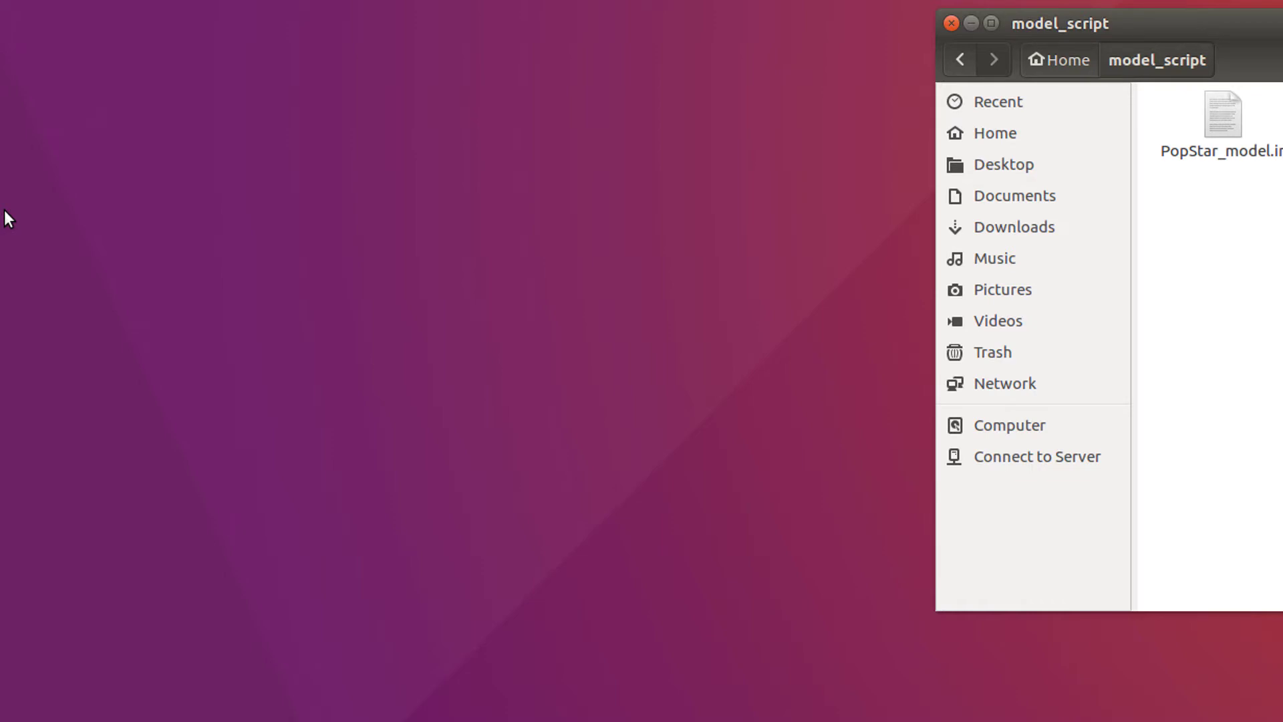
Open a new terminal, raise it up the screen, and change into model_script
key("ctrl+alt+t")
mouse_move(335, 612)
left_mouse_down()
mouse_move(437, 254)
mouse_move(421, 6)
mouse_move(444, 20)
left_mouse_up()
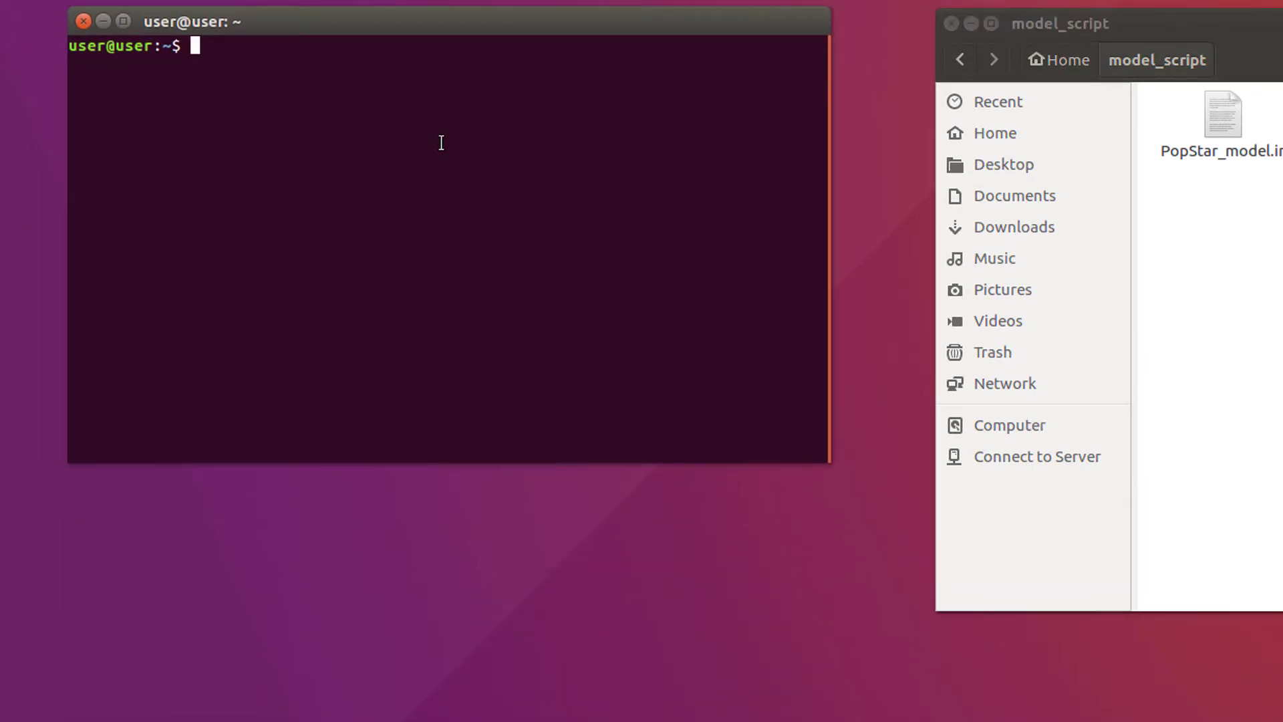
type("cd ")
type("mod")
key("Tab")
key("Return")
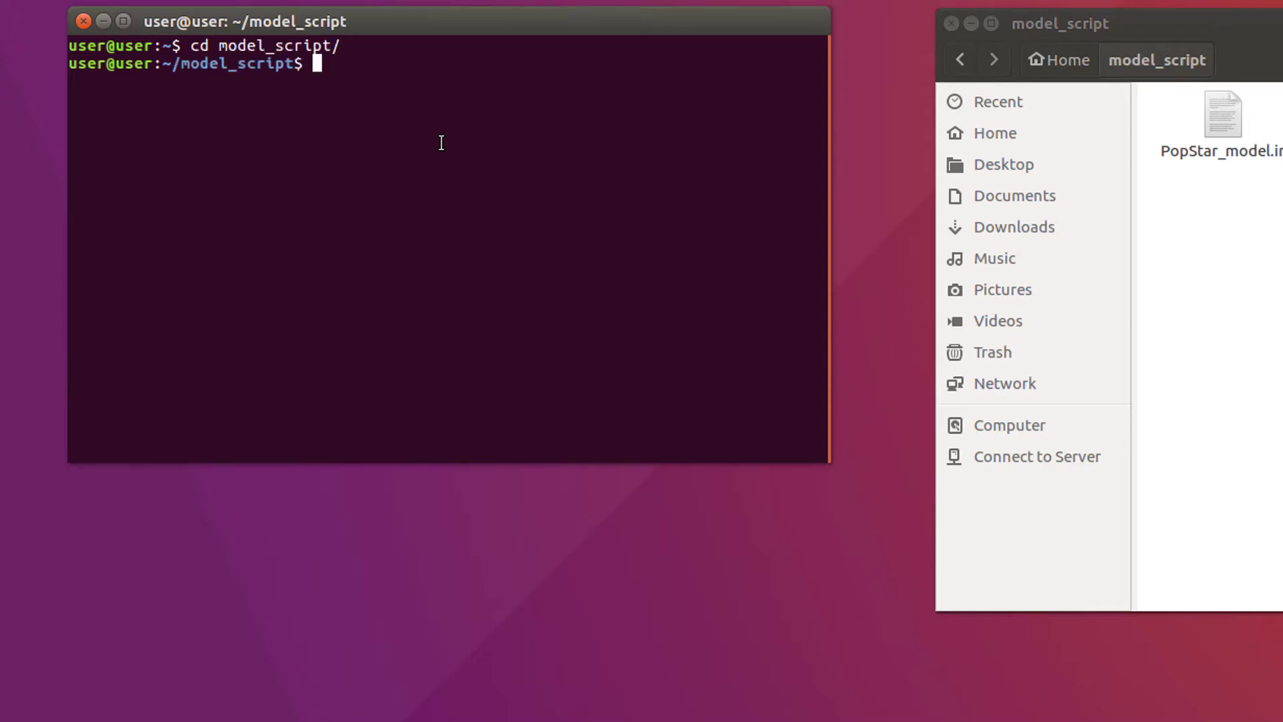
Run cloudy PopStar_model to produce the .con, .ovr, .out and .linesPrediction outputs
type("cloudy ")
type("Pop")
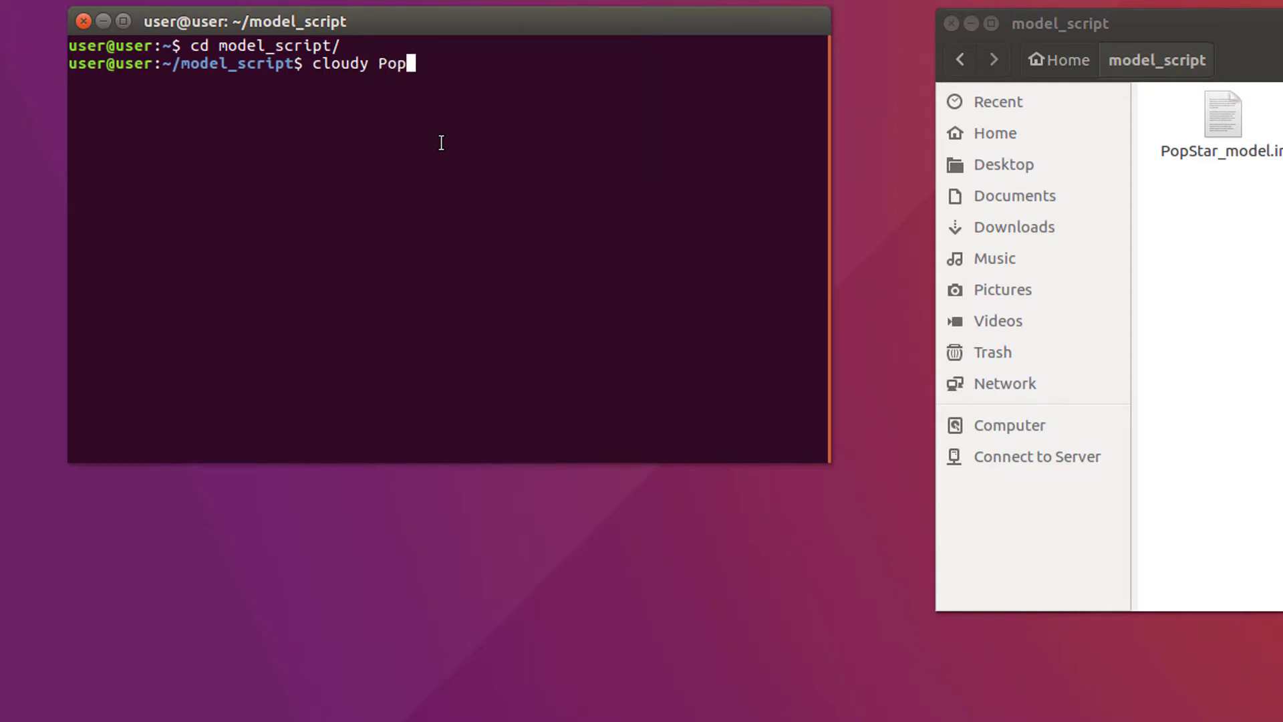
key("Tab")
key("BackSpace")
key("BackSpace")
key("BackSpace")
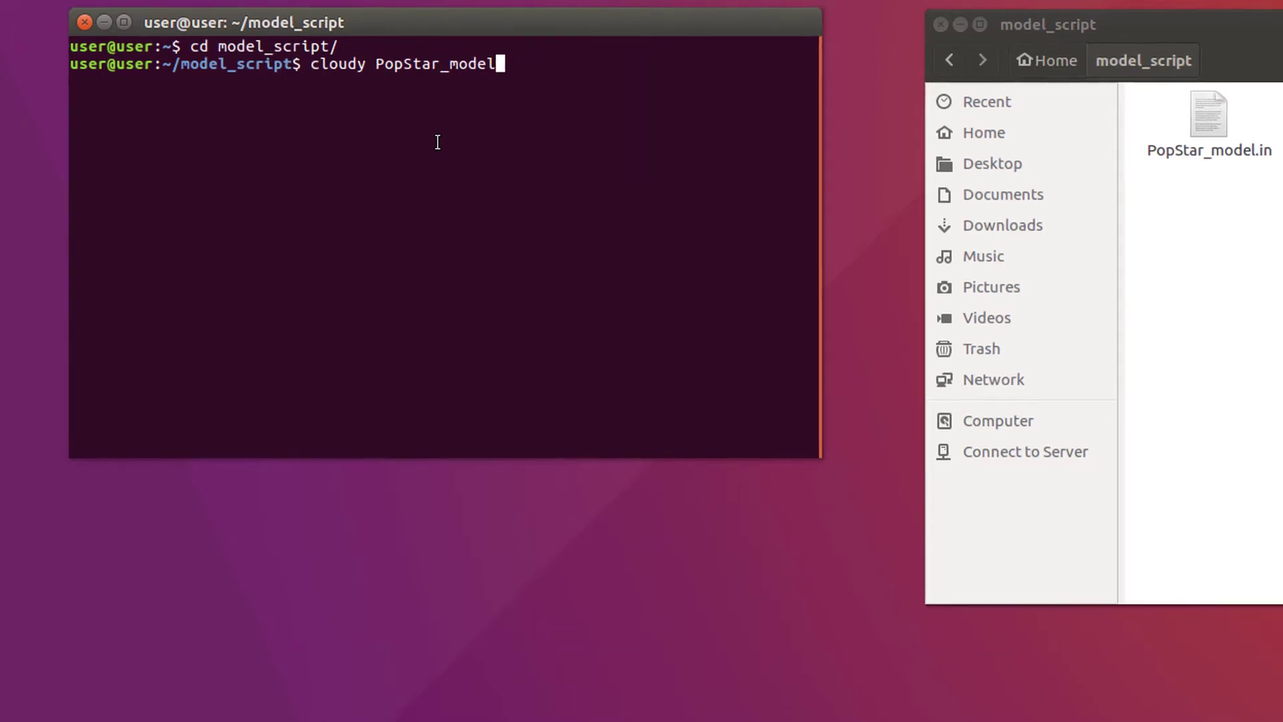
key("Return")
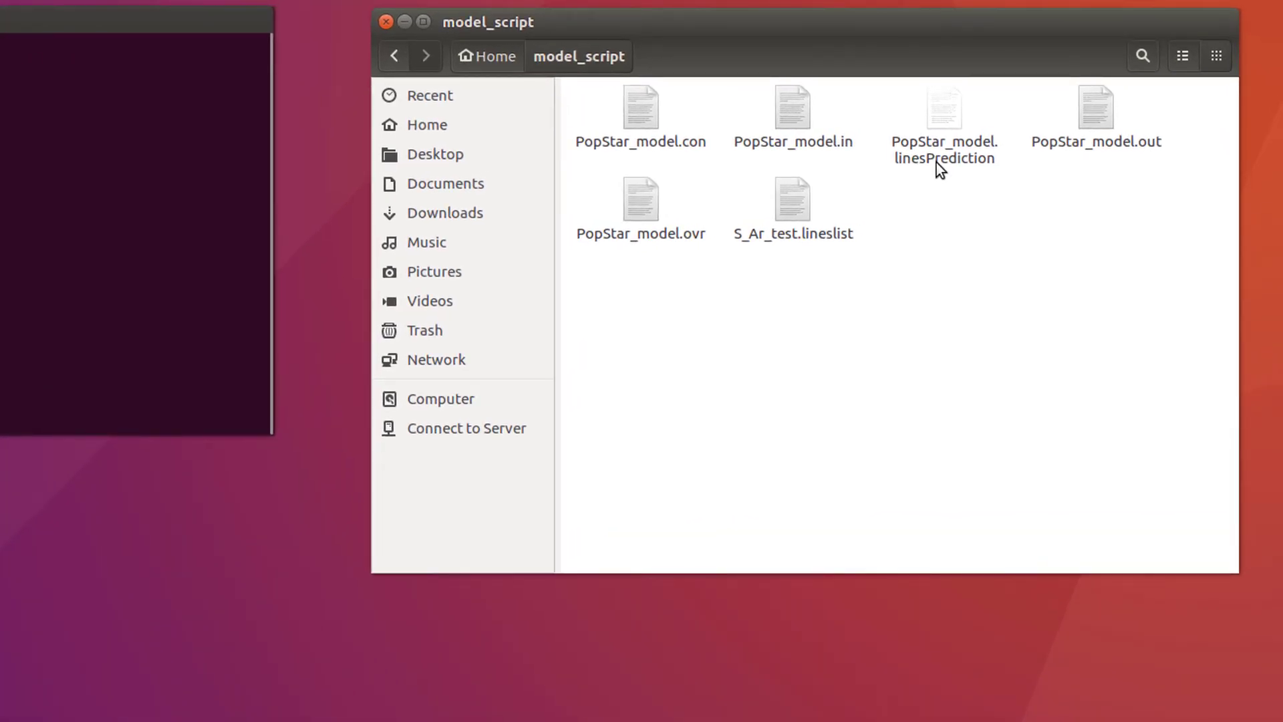
Open PopStar_model.linesPrediction in gedit to view the predicted H and O line intensities
double_click(936, 162)
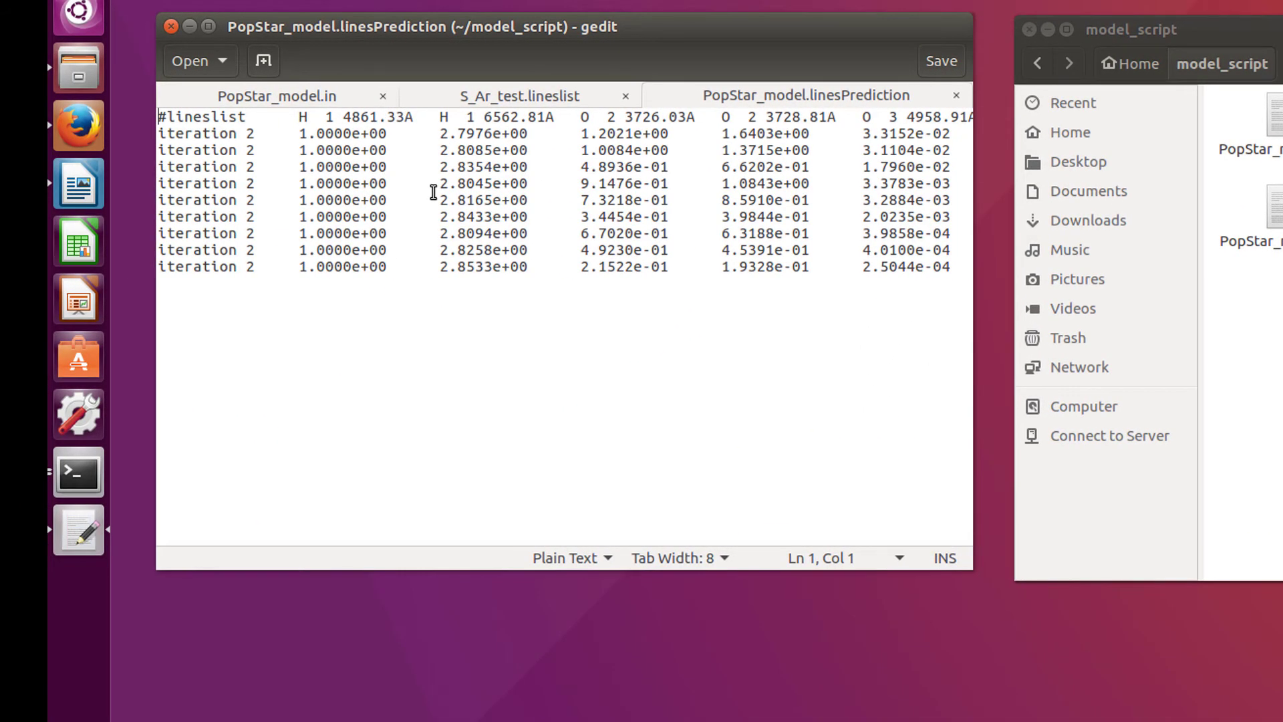